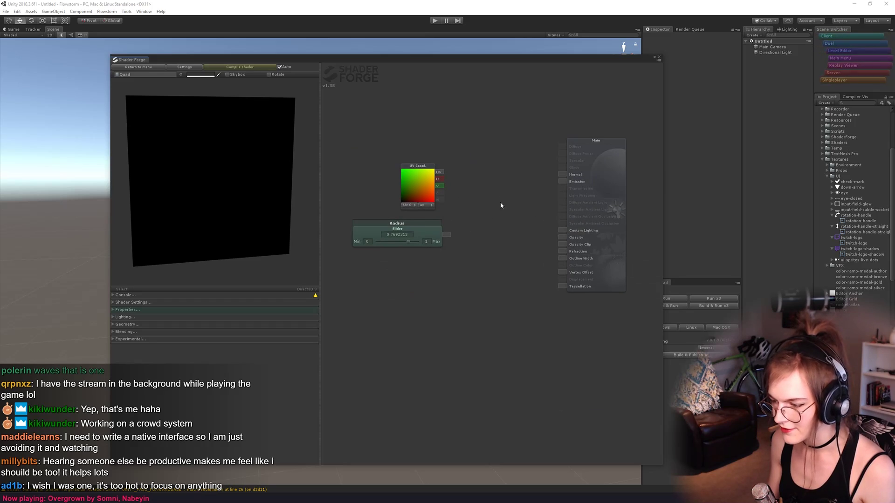
Connect the UV Coord. node's UV output to Emission and preview the UV gradient on the quad.
drag(430, 166, 555, 176)
middle_drag(322, 128, 358, 144)
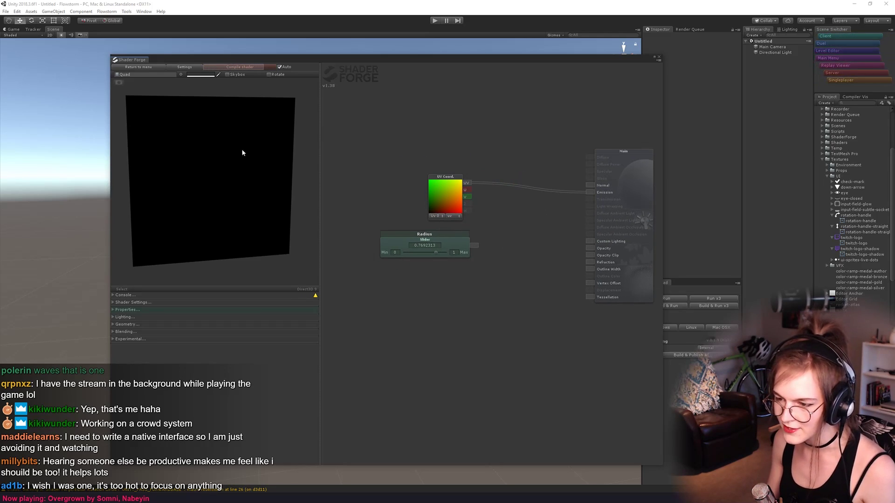
drag(245, 218, 254, 259)
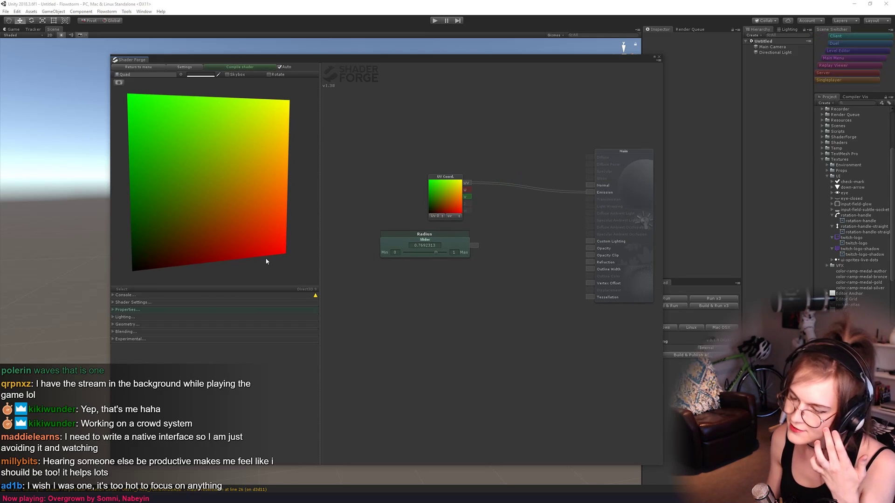
middle_drag(465, 140, 460, 138)
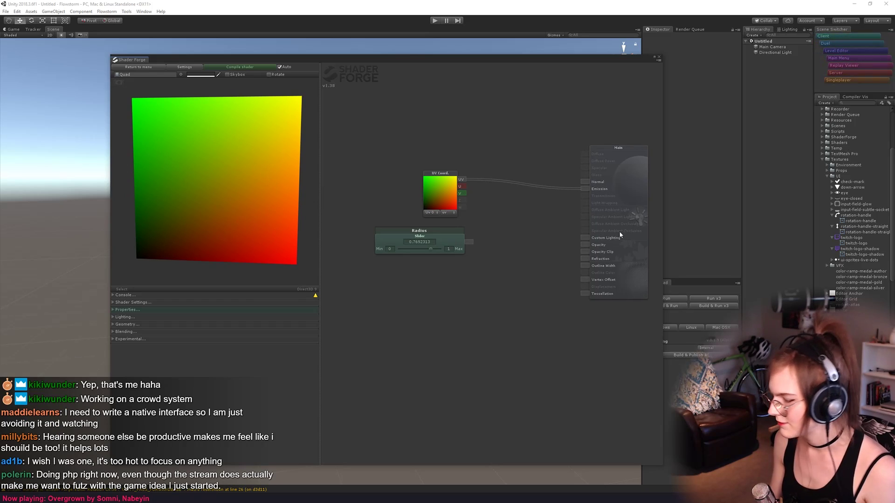
Add a Remap (Simple) node from 0–1 to -1–1, feed it the UV coordinates, and connect its output to Emission.
drag(619, 231, 650, 226)
middle_drag(508, 159, 516, 186)
drag(464, 239, 424, 210)
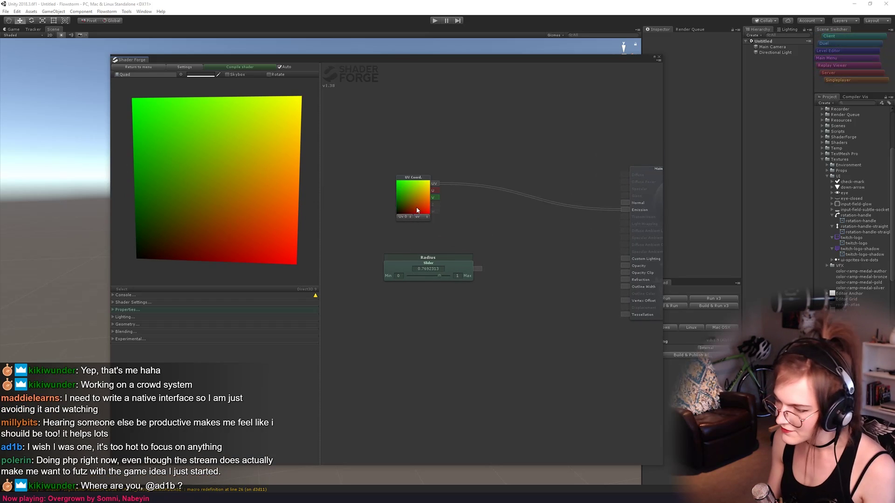
middle_drag(466, 202, 468, 196)
key(r)
click(513, 173)
drag(436, 177, 495, 160)
drag(573, 210, 518, 210)
drag(488, 160, 571, 203)
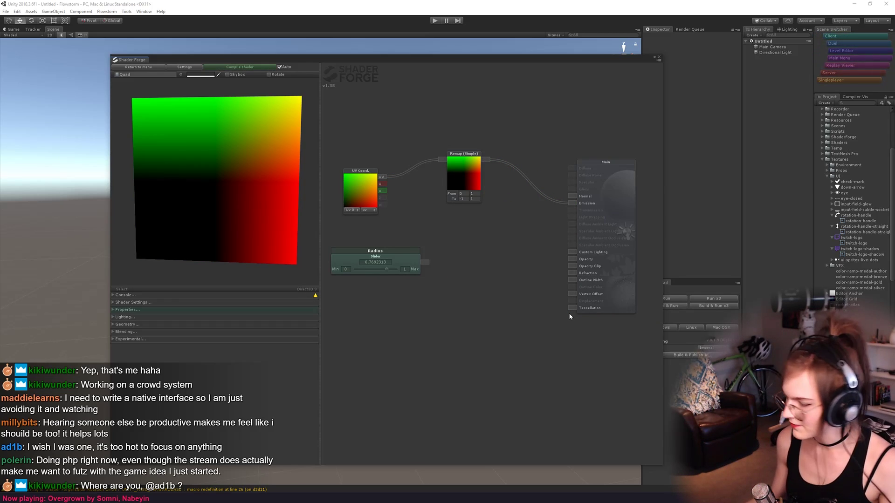
Arrange the UV Coord. and Remap nodes side by side, with the Radius slider below and the Main node farther away.
middle_drag(449, 272, 494, 298)
drag(404, 205, 361, 171)
drag(508, 196, 422, 179)
drag(629, 279, 613, 229)
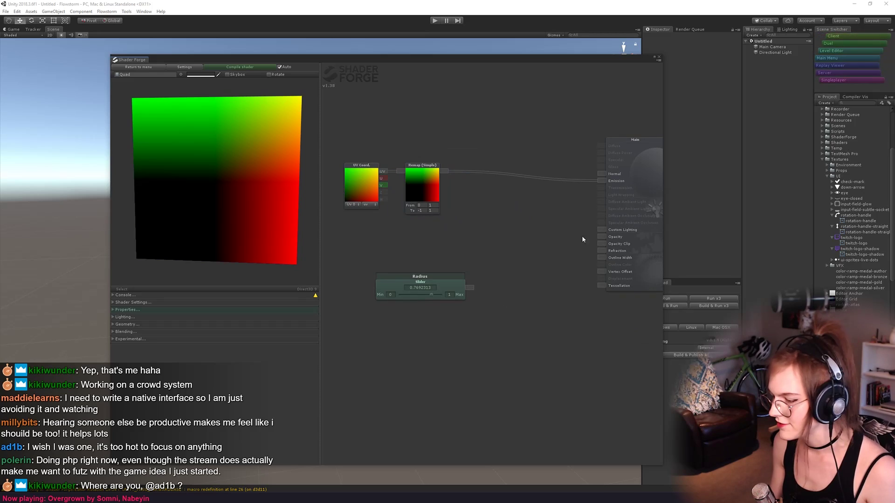
drag(410, 277, 400, 288)
middle_drag(482, 247, 467, 236)
drag(606, 205, 646, 189)
middle_drag(463, 177, 474, 198)
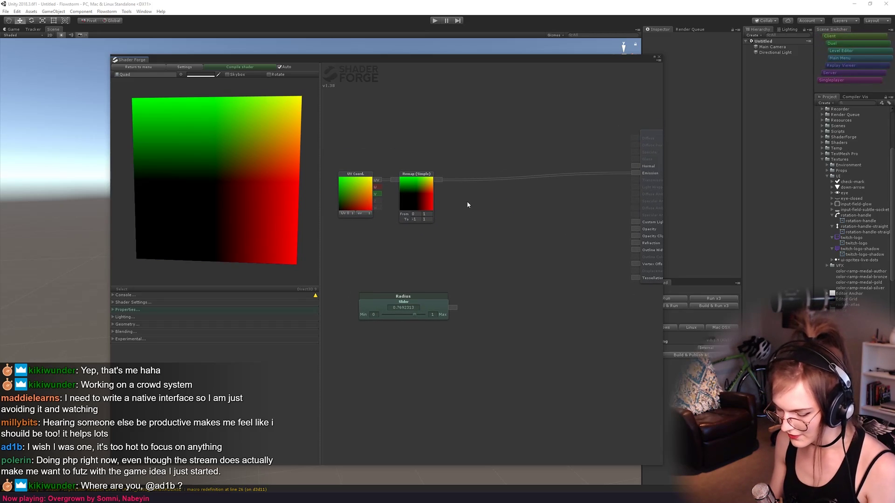
Add a Length node between the Remap node and the Emission input.
key(l)
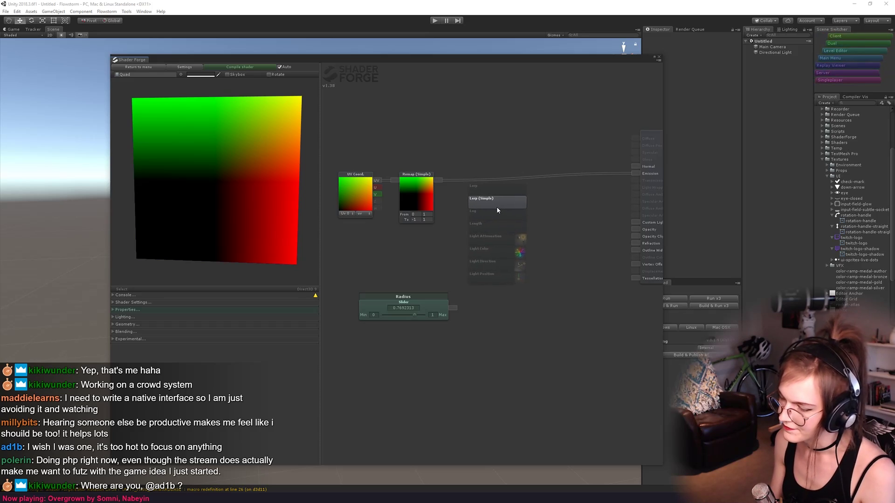
click(496, 207)
drag(439, 180, 483, 190)
middle_drag(505, 190, 461, 192)
drag(455, 183, 455, 183)
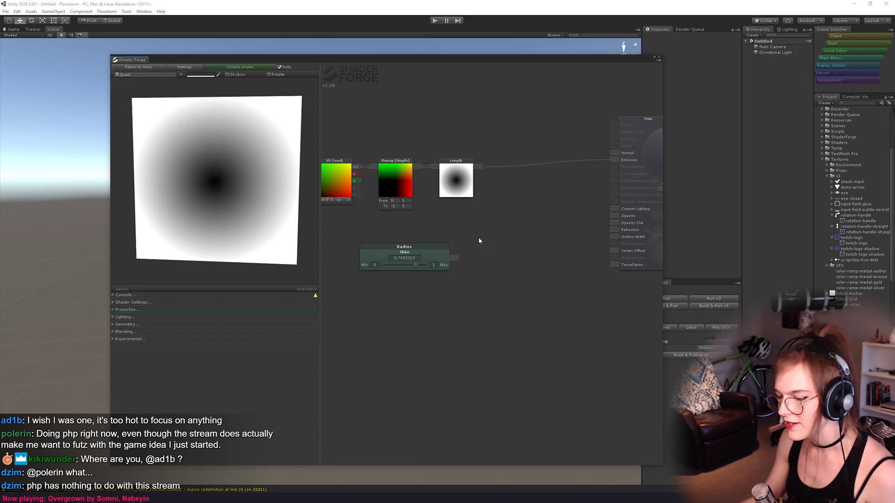
Add a Subtract node with Length connected to A and the Radius slider connected to B.
middle_drag(475, 254, 453, 257)
drag(378, 250, 414, 242)
key(s)
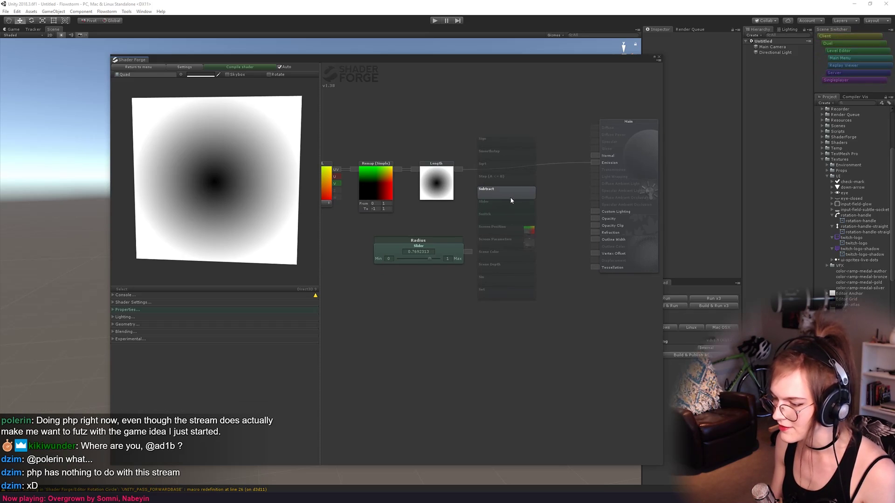
click(510, 197)
drag(471, 251, 486, 193)
drag(463, 170, 486, 185)
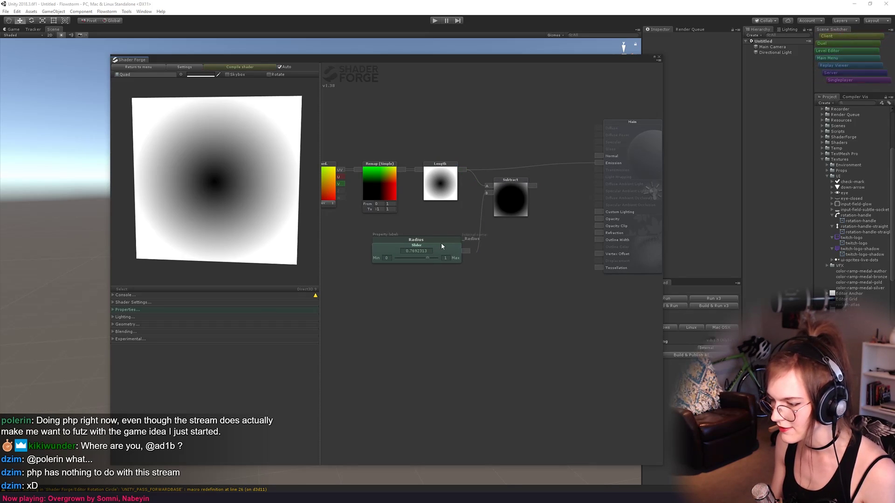
Make room before the Main node, add a Divide node, and connect the Subtract output to its A input.
drag(442, 243, 426, 237)
drag(511, 197, 509, 212)
drag(605, 211, 696, 191)
middle_drag(581, 228, 496, 220)
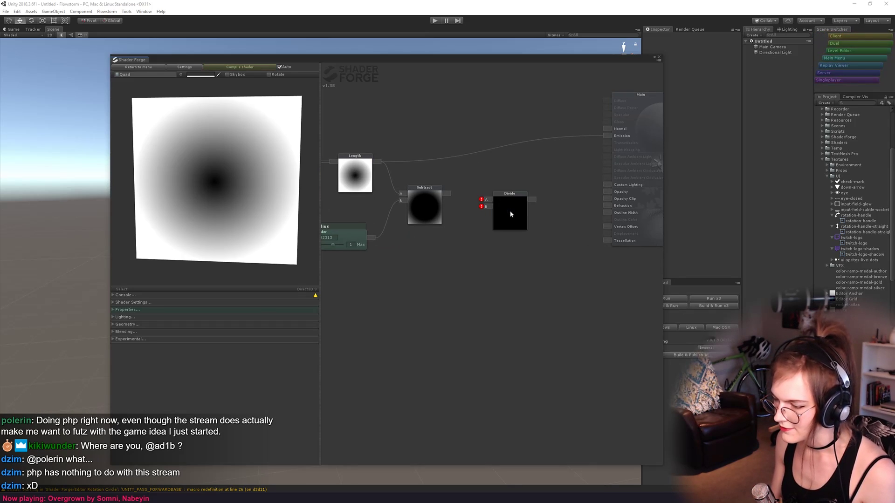
drag(510, 213, 546, 214)
drag(447, 194, 523, 199)
middle_drag(501, 214, 491, 207)
Add a DDXY node fed by the Subtract output and connect it to Divide's B input.
key(d)
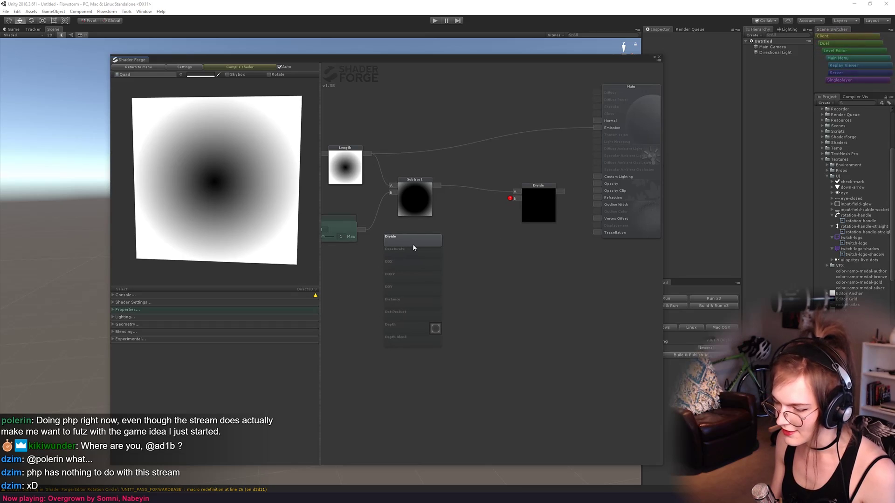
scroll(413, 248, down, 3)
drag(411, 249, 474, 242)
drag(437, 185, 514, 198)
middle_drag(581, 242, 476, 248)
Connect the Divide output to Emission and inspect the circle on the preview quad from an angle.
drag(512, 206, 546, 223)
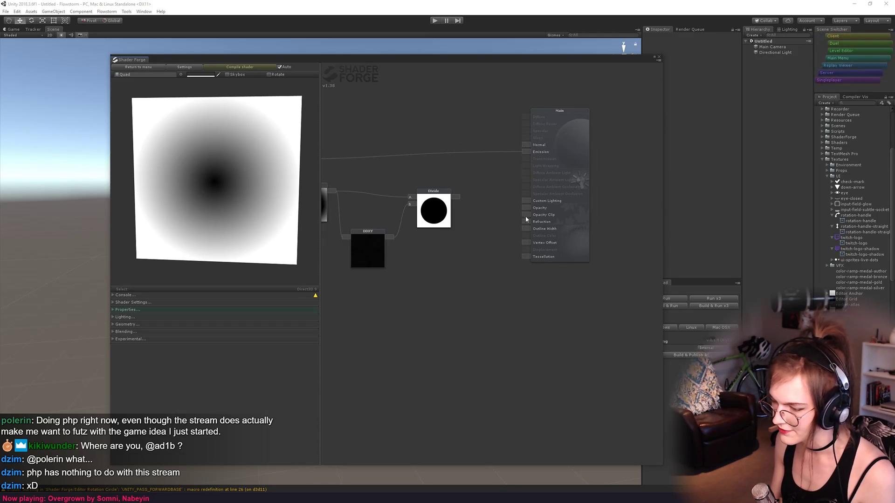
drag(445, 166, 555, 191)
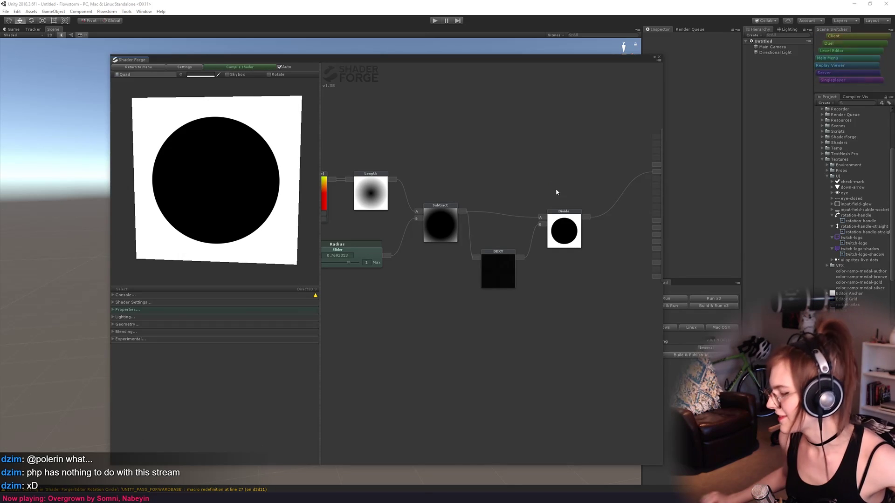
drag(334, 364, 524, 404)
drag(472, 345, 427, 285)
mouse_move(490, 244)
mouse_down()
mouse_move(474, 253)
mouse_move(494, 257)
mouse_up()
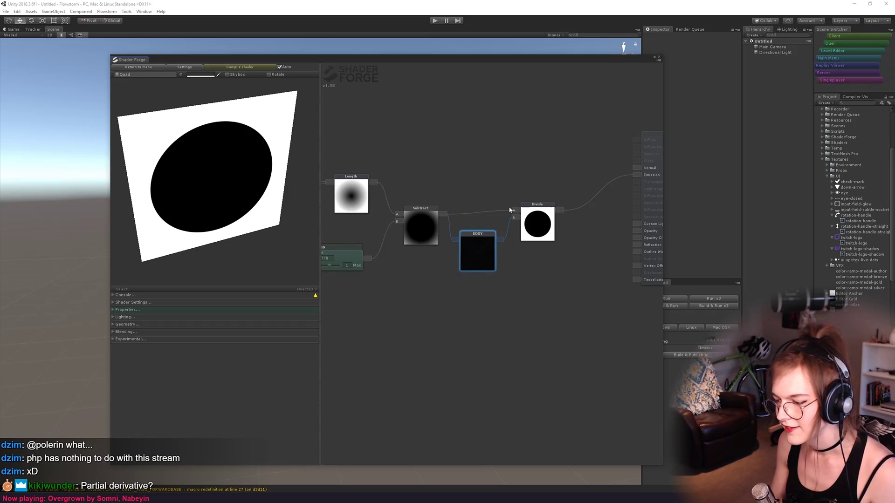
Move the Divide and DDXY nodes lower in the graph to free space beside the Subtract node.
drag(535, 219, 558, 271)
drag(481, 251, 499, 307)
drag(561, 272, 557, 258)
middle_drag(536, 189, 482, 182)
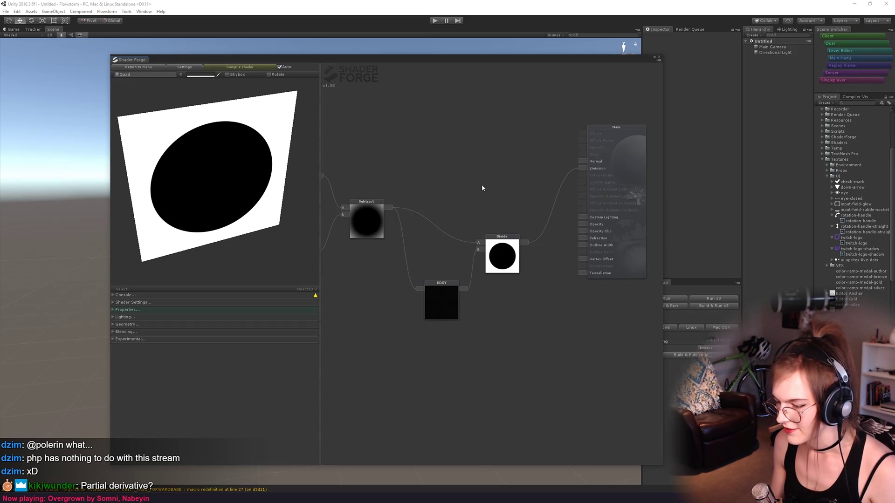
Add a Step (A <= B) node comparing a Value of 0 with the Subtract output, and connect it to Emission.
key(s)
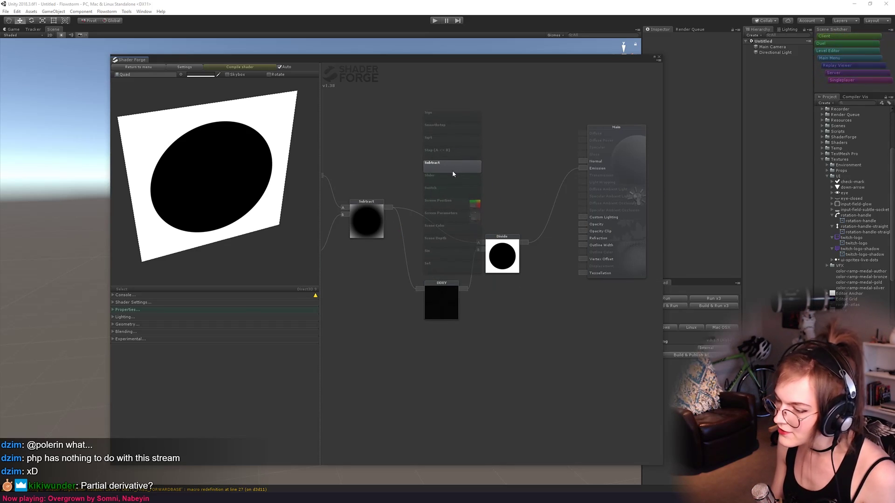
scroll(453, 169, up, 1)
click(453, 168)
drag(389, 207, 464, 183)
key(1)
click(393, 169)
drag(414, 166, 392, 209)
drag(486, 164, 581, 169)
middle_drag(493, 170, 587, 187)
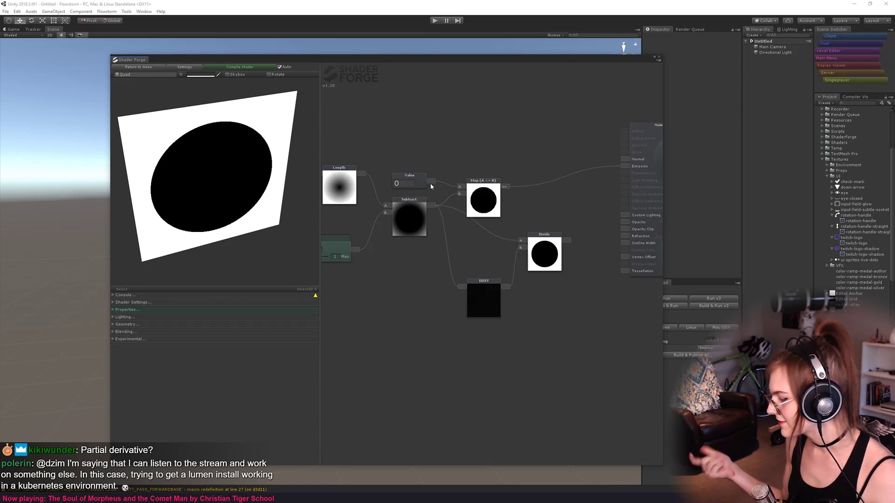
Inspect the stepped circle's edge in the preview, then switch to Photoshop and create a 1582 × 1177 pixel document from the Clipboard preset.
drag(441, 144, 433, 134)
scroll(240, 144, up, 3)
drag(240, 144, 216, 173)
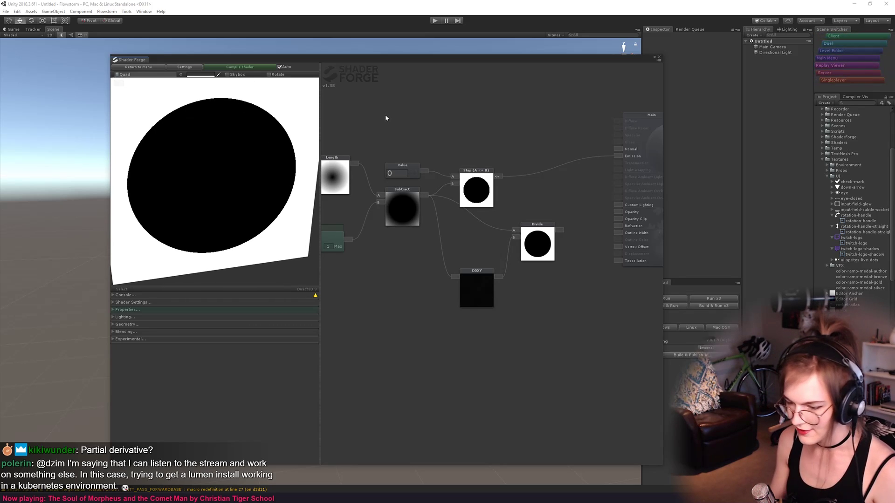
scroll(227, 222, down, 3)
click(465, 143)
key(alt+Tab)
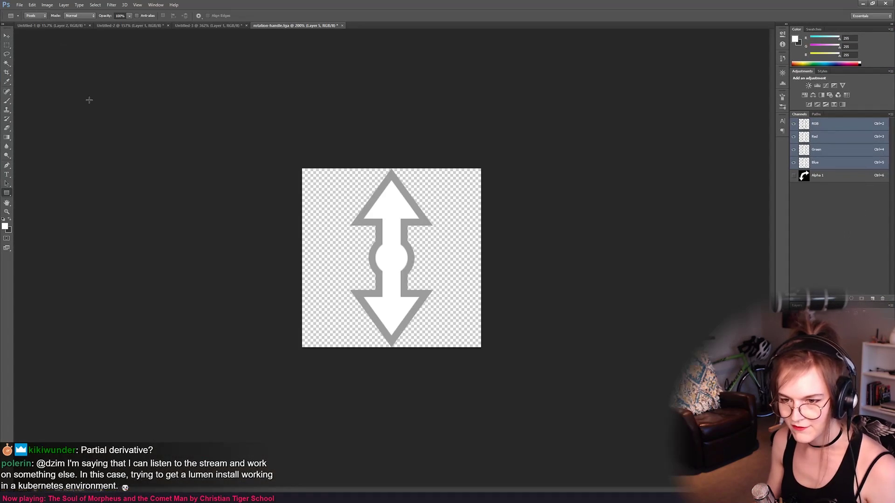
click(19, 5)
click(28, 12)
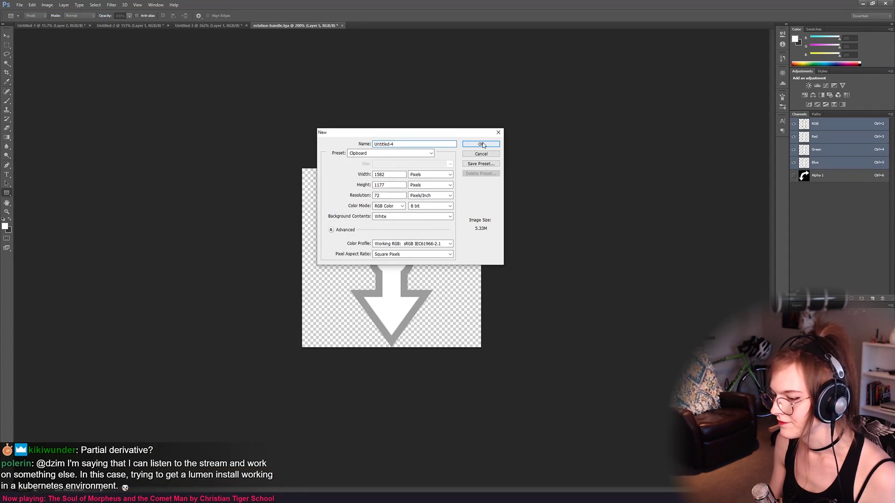
click(483, 143)
Switch back to Unity and connect the Divide output to Emission in place of the Step output.
key(alt+Tab)
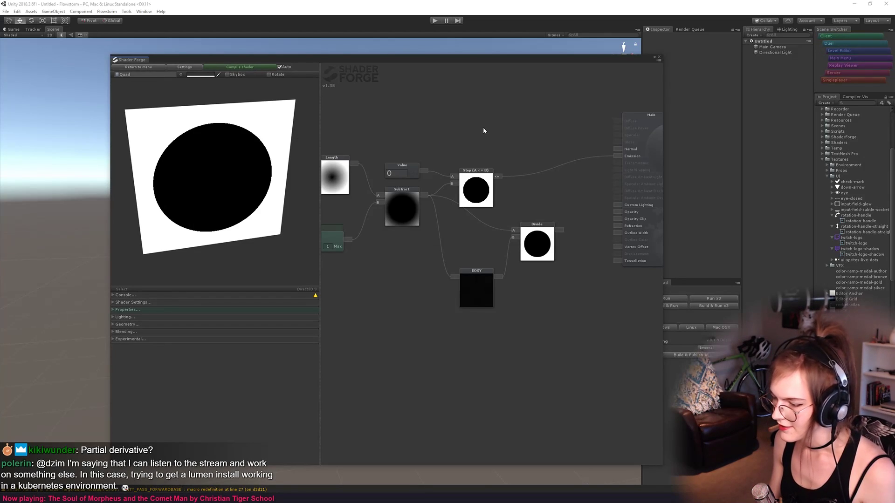
drag(560, 230, 564, 231)
drag(618, 156, 618, 155)
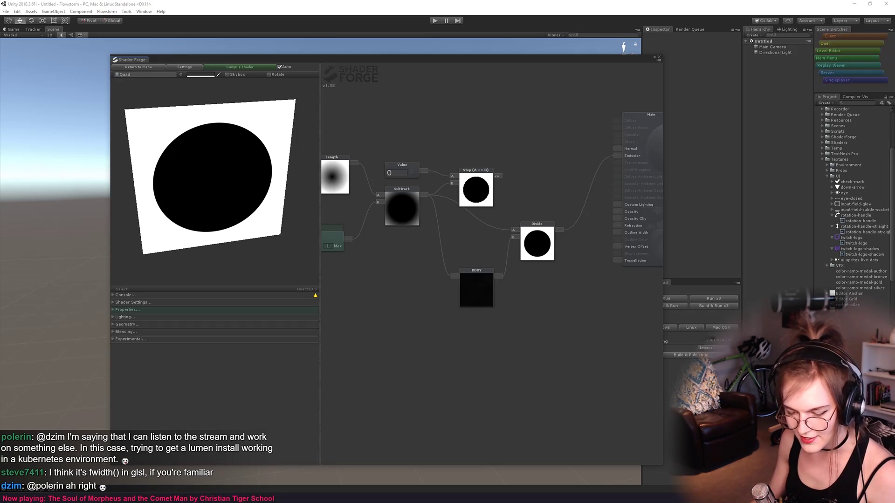
Switch to Photoshop and zoom in on the captured preview to examine the circle's edge quality.
key(alt+Tab)
alt+scroll(293, 177, up, 3)
alt+scroll(303, 186, down, 1)
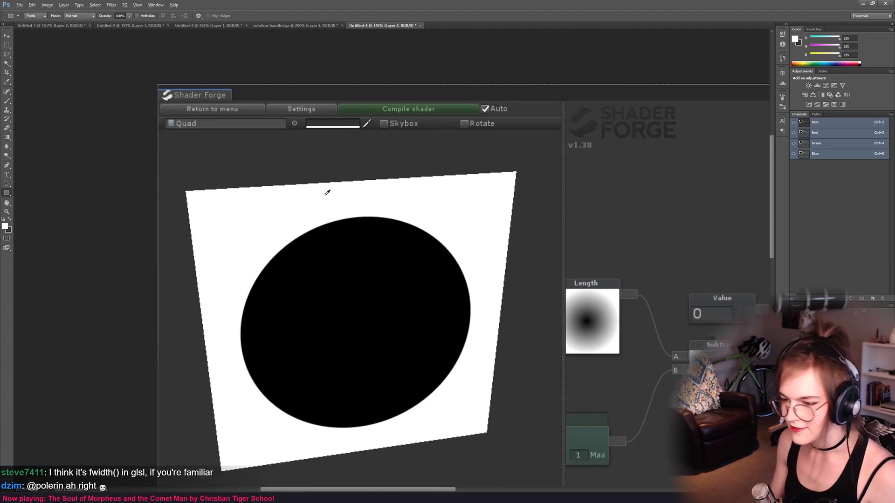
alt+scroll(380, 218, up, 2)
drag(384, 222, 382, 216)
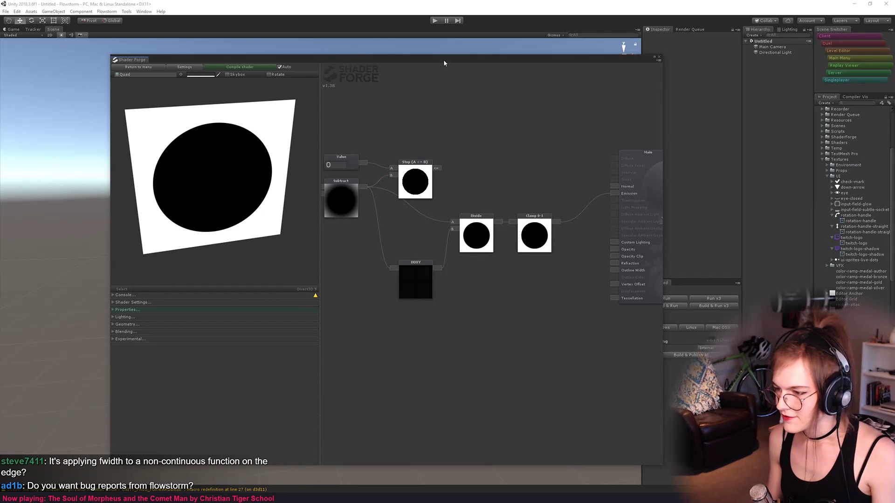
Remove the Step and Value nodes and space out the Subtract, DDXY and Divide nodes.
drag(443, 60, 451, 56)
middle_drag(395, 200, 498, 217)
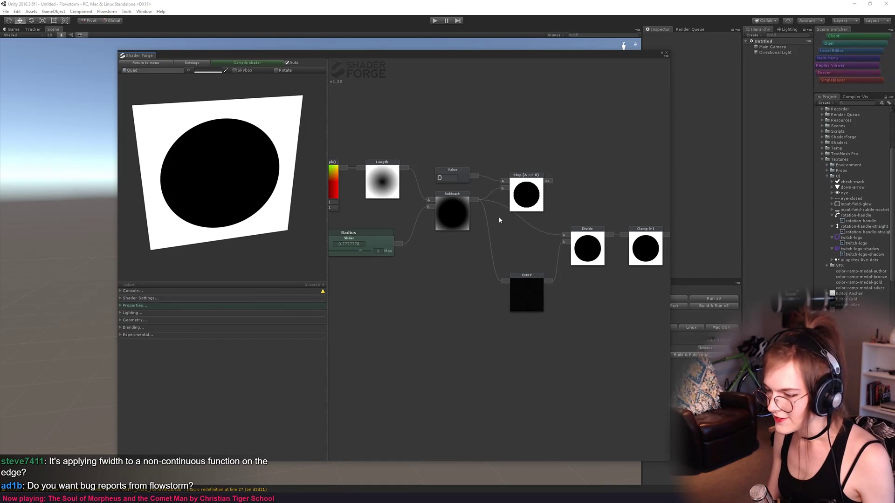
click(464, 221)
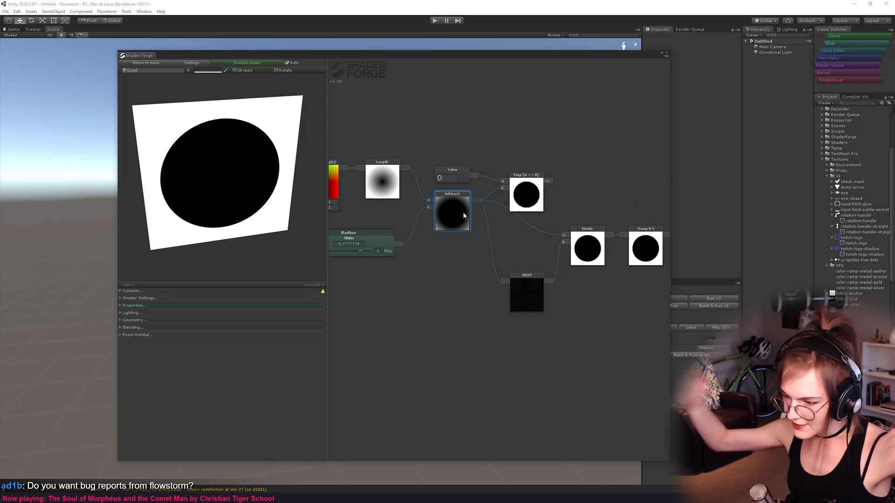
click(477, 116)
drag(463, 237, 469, 241)
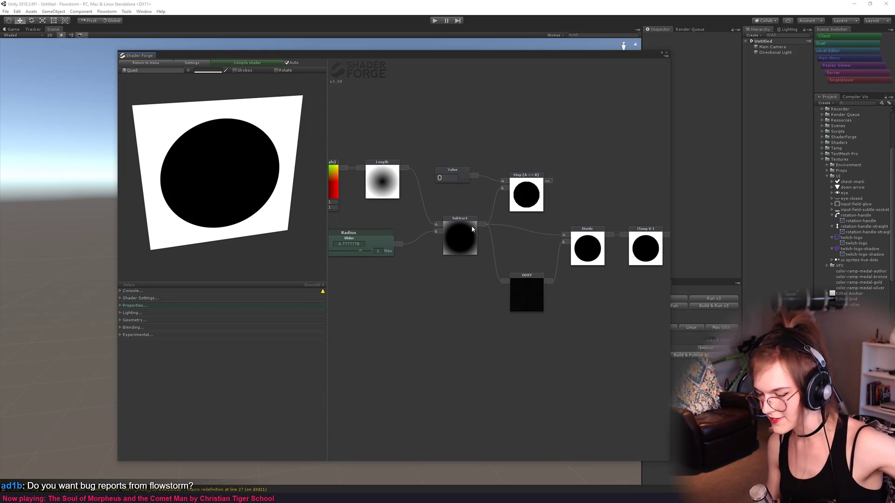
drag(546, 165, 507, 139)
click(481, 256)
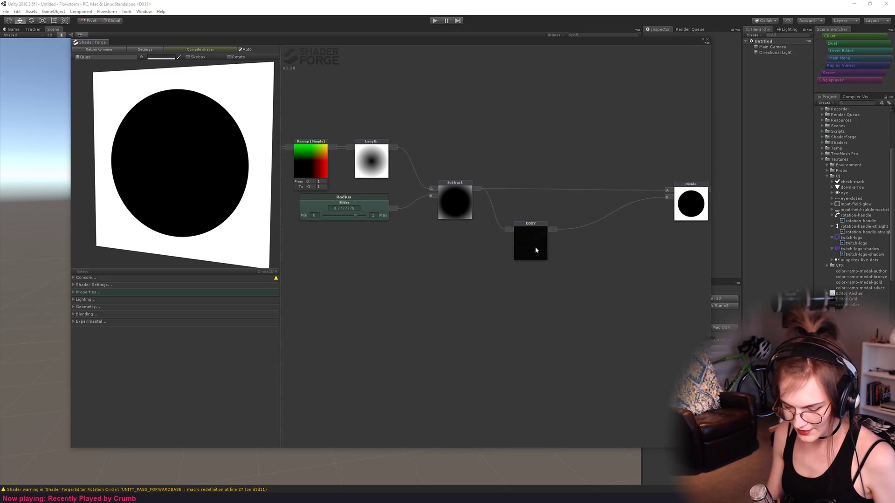
Add an Abs node and connect the Subtract output to its input.
key(a)
scroll(516, 216, up, 1)
click(516, 216)
drag(476, 189, 493, 206)
drag(593, 190, 536, 193)
middle_drag(473, 231, 401, 212)
Connect the Abs output to Emission and preview the absolute distance gradient on the quad.
scroll(466, 212, down, 1)
scroll(450, 201, up, 1)
scroll(402, 212, down, 3)
scroll(391, 205, up, 3)
drag(402, 193, 657, 174)
middle_drag(480, 135, 553, 141)
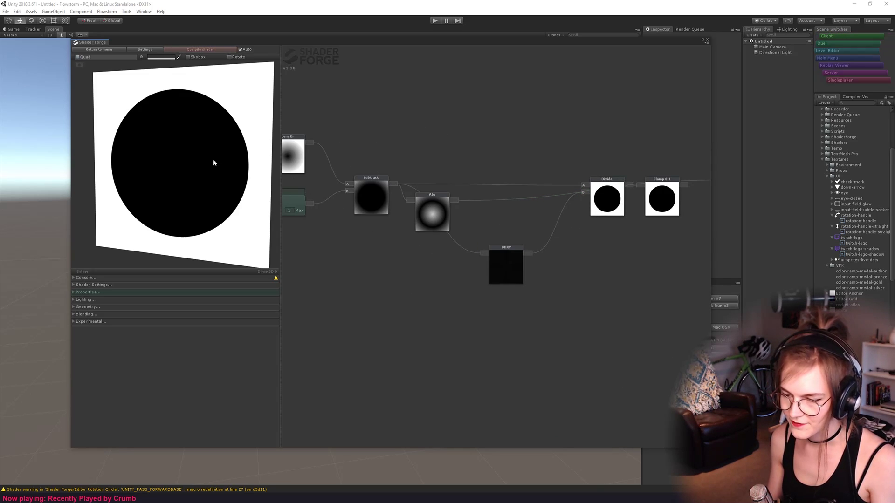
drag(215, 164, 234, 114)
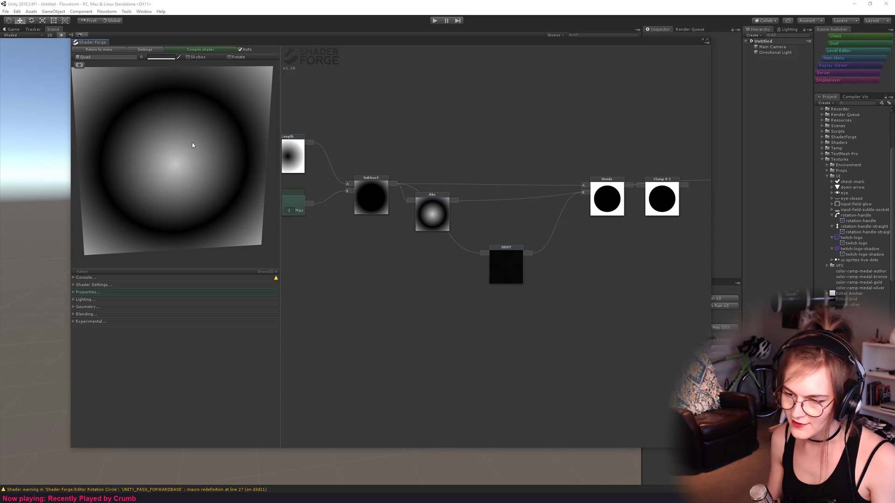
Make room around the DDXY node and add a second Subtract node after Abs.
middle_drag(447, 160, 484, 164)
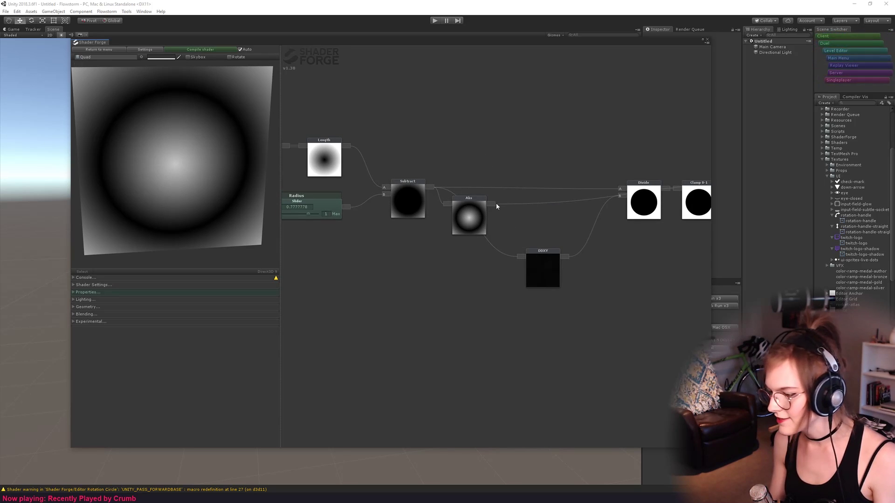
drag(465, 302, 407, 267)
drag(468, 236, 535, 232)
key(s)
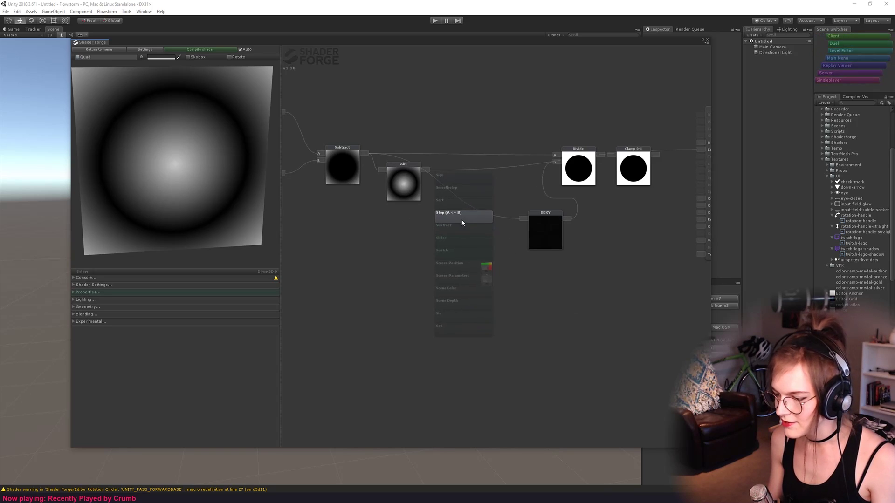
click(458, 220)
Add a Slider node named Thickness below the Abs node and set its maximum to 0.1.
drag(317, 228, 439, 256)
key(s)
scroll(438, 256, down, 2)
click(437, 255)
click(455, 240)
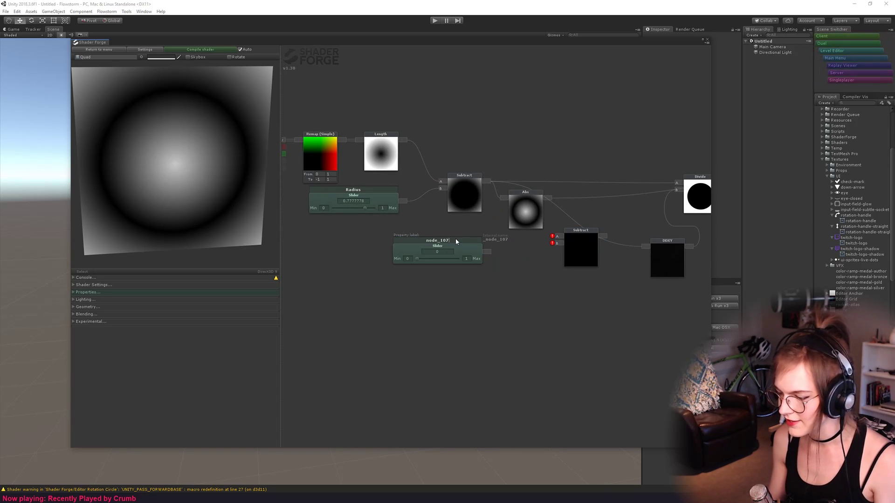
text(Thickness)
key(Return)
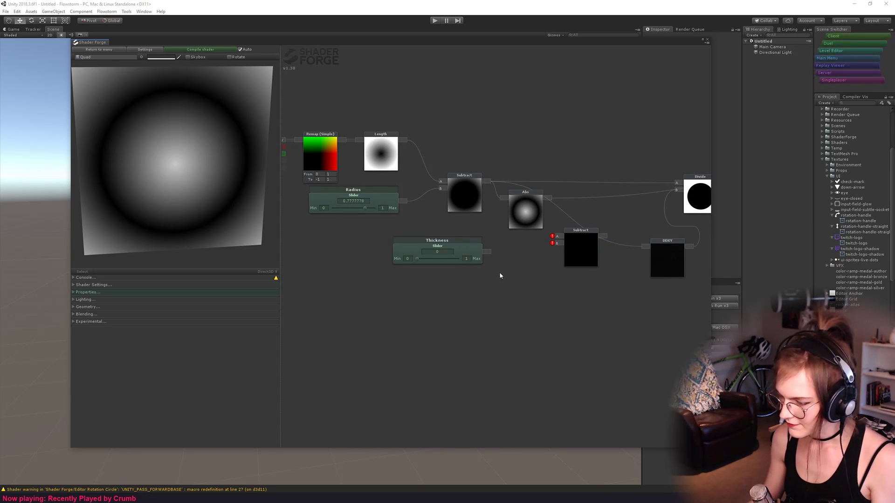
text(0.1)
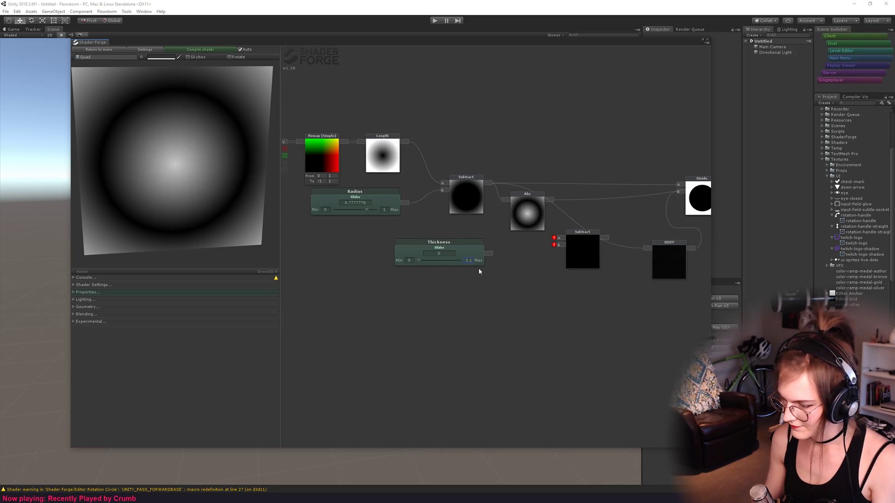
Set Thickness to about 0.019 and feed the Abs and Thickness outputs into the second Subtract node.
click(427, 261)
middle_drag(516, 258, 512, 258)
drag(484, 252, 502, 258)
middle_drag(517, 238, 503, 201)
drag(531, 163, 541, 200)
middle_drag(578, 152, 563, 152)
drag(562, 152, 507, 177)
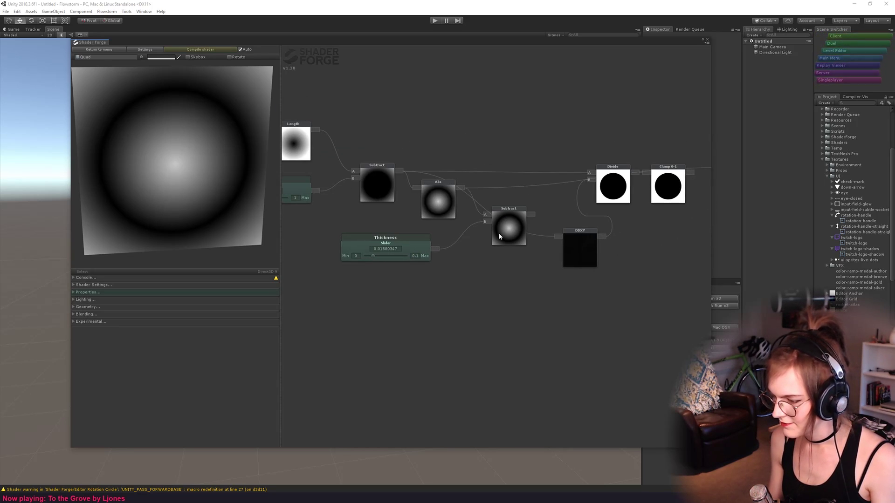
Connect the second Subtract output to the DDXY input and to input A of Divide.
middle_drag(568, 157, 465, 175)
drag(512, 200, 520, 200)
drag(428, 231, 455, 220)
drag(500, 188, 497, 191)
drag(690, 213, 784, 189)
middle_drag(573, 209, 635, 215)
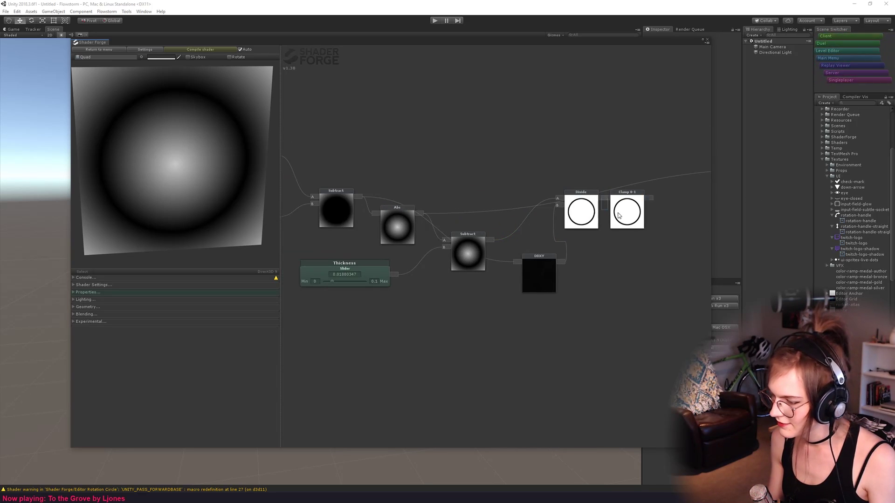
Tidy the DDXY node's position, connect Clamp 0-1 to Emission and inspect the ring in the preview.
drag(590, 222, 615, 241)
middle_drag(637, 203, 523, 182)
drag(523, 184, 671, 152)
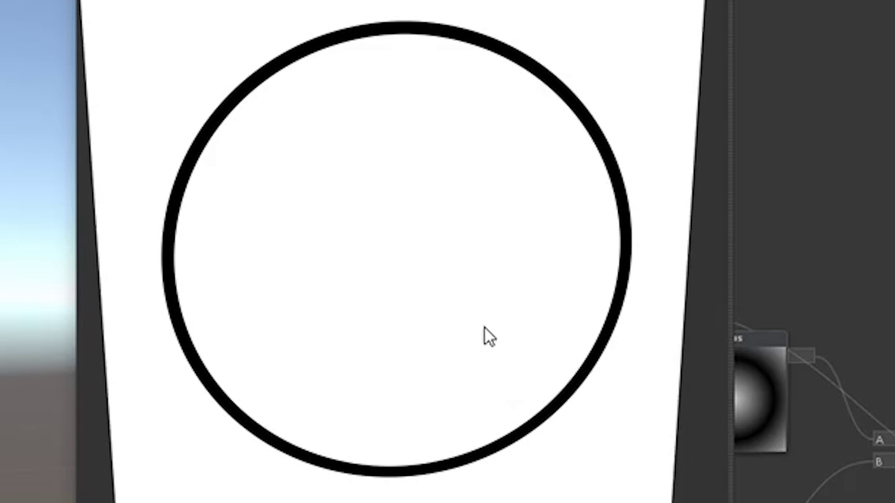
mouse_move(485, 327)
mouse_down()
mouse_move(501, 325)
mouse_move(431, 306)
mouse_move(475, 320)
mouse_up()
scroll(475, 320, down, 2)
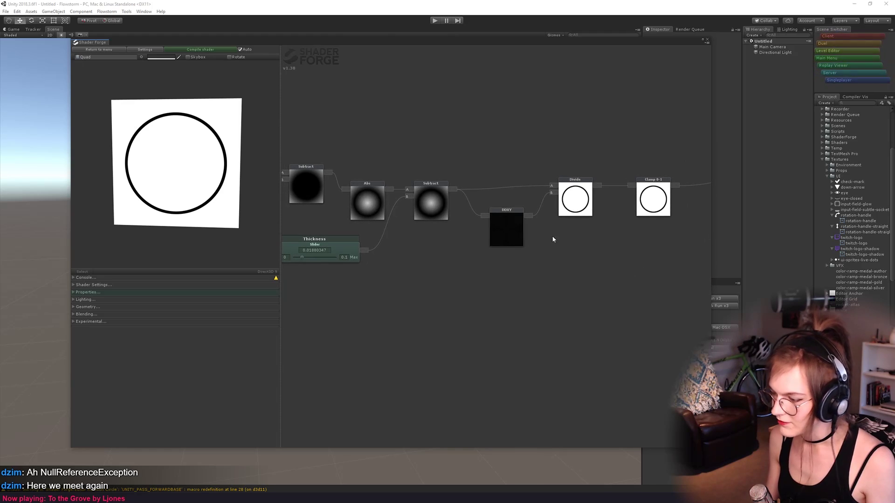
Move the Divide, Clamp 0-1 and Main nodes together away from DDXY to make room for more nodes.
middle_drag(577, 252, 458, 250)
middle_drag(371, 256, 445, 260)
middle_drag(339, 249, 465, 247)
middle_drag(631, 263, 408, 244)
drag(610, 308, 317, 140)
middle_drag(396, 258, 518, 267)
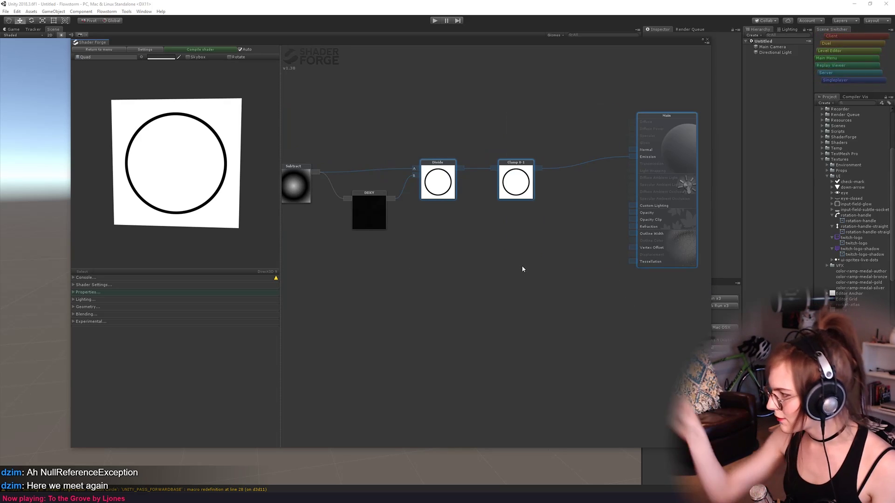
drag(475, 273, 481, 275)
drag(676, 361, 413, 138)
drag(444, 183, 568, 168)
Add a Multiply node in the gap between DDXY and Divide.
click(451, 206)
key(m)
click(457, 232)
Add a Slider node named PixelGlowSize below DDXY and set its maximum to 5.
drag(379, 254, 439, 250)
key(s)
scroll(415, 271, up, 1)
click(409, 275)
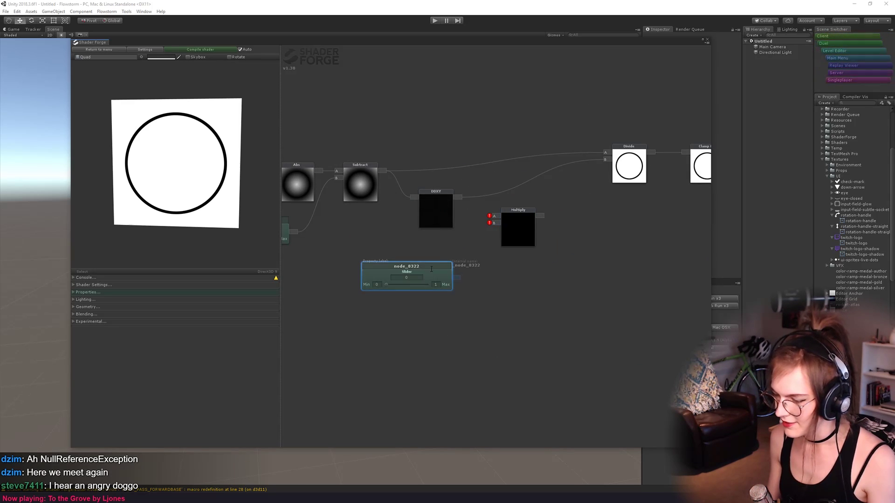
click(431, 269)
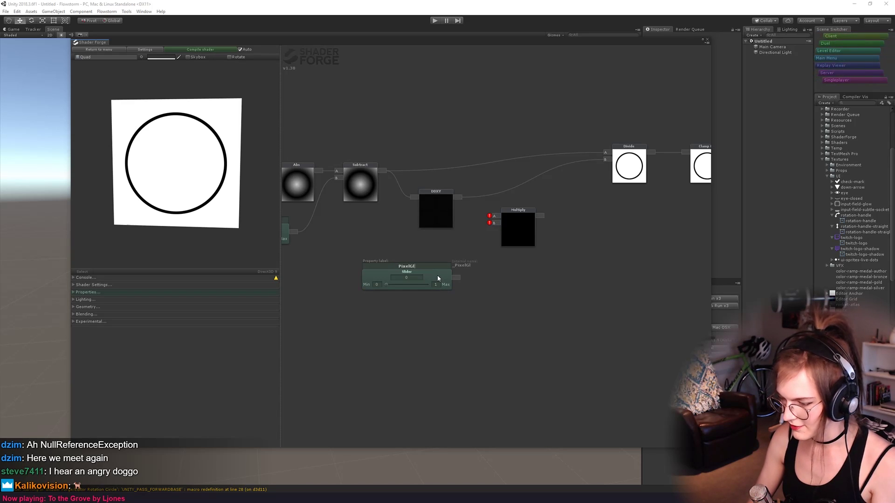
click(479, 326)
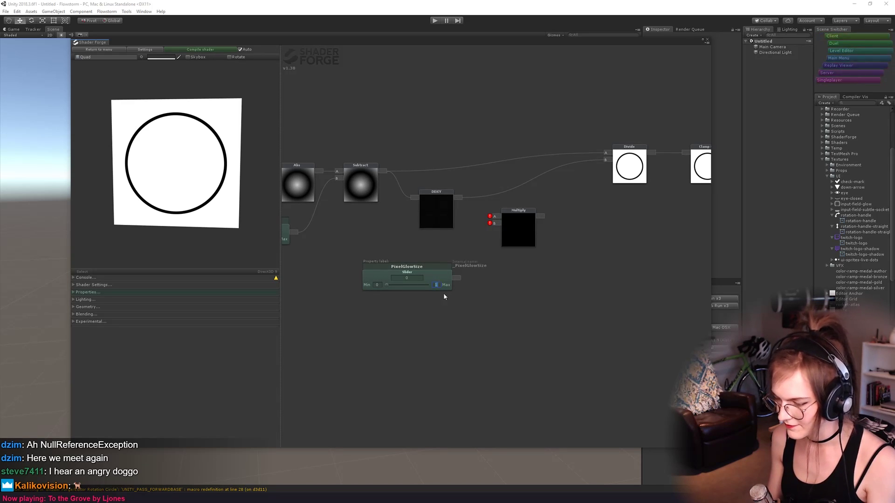
text(5)
click(498, 337)
Multiply DDXY by PixelGlowSize and connect the Multiply output to input B of Divide.
mouse_move(518, 236)
mouse_down()
mouse_move(533, 244)
mouse_move(510, 231)
mouse_up()
drag(510, 225, 459, 197)
drag(555, 224, 605, 159)
drag(617, 269, 508, 271)
drag(375, 203, 437, 198)
Try different PixelGlowSize values on the ring and set the slider's minimum to 1.
drag(341, 279, 376, 283)
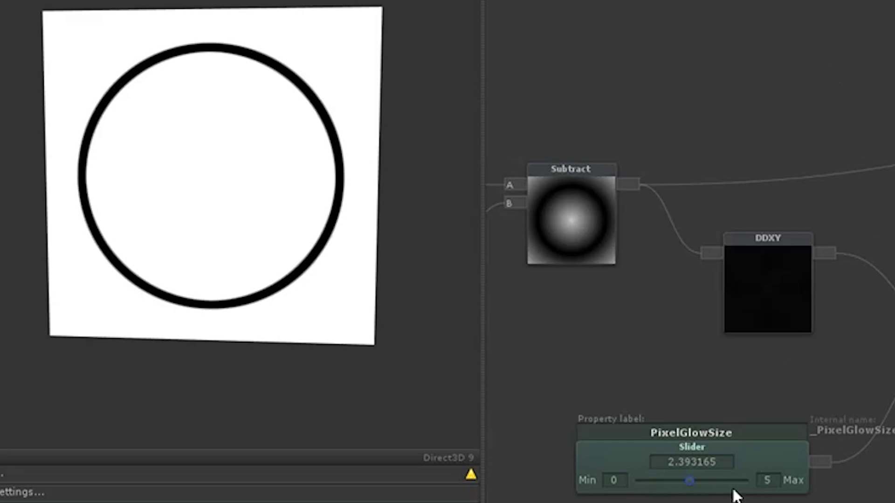
drag(689, 481, 638, 501)
key(BackSpace)
text(1)
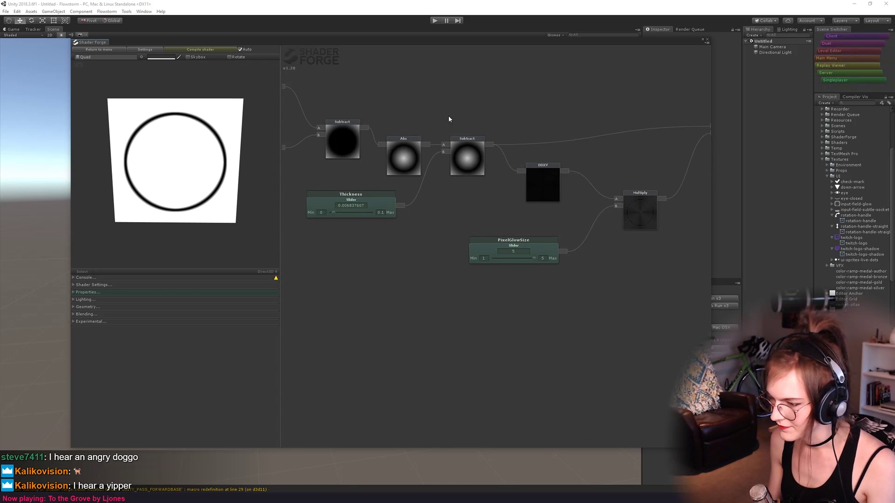
Rewire DDXY so that its input comes from the first Subtract node, before Abs.
drag(449, 119, 473, 109)
click(500, 164)
click(461, 154)
click(455, 166)
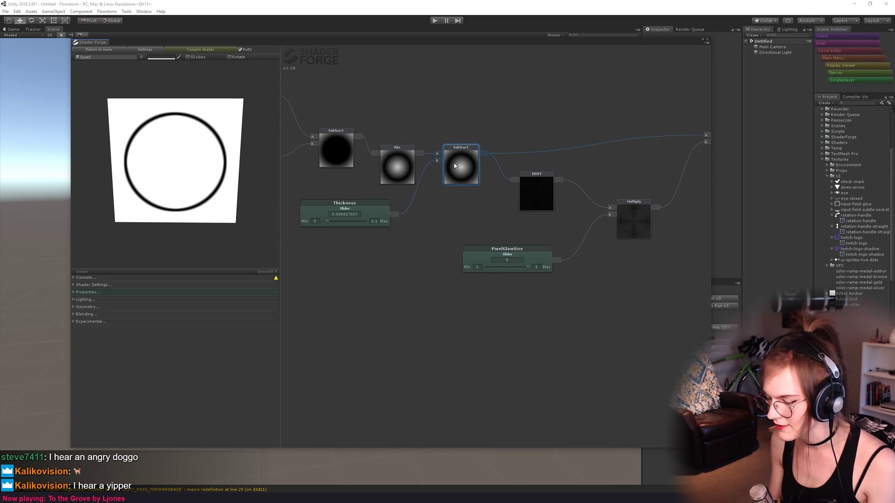
drag(458, 186, 478, 191)
drag(377, 142, 535, 188)
Check the ring from other distances and angles in the preview and reduce Thickness to 0.
scroll(226, 187, down, 2)
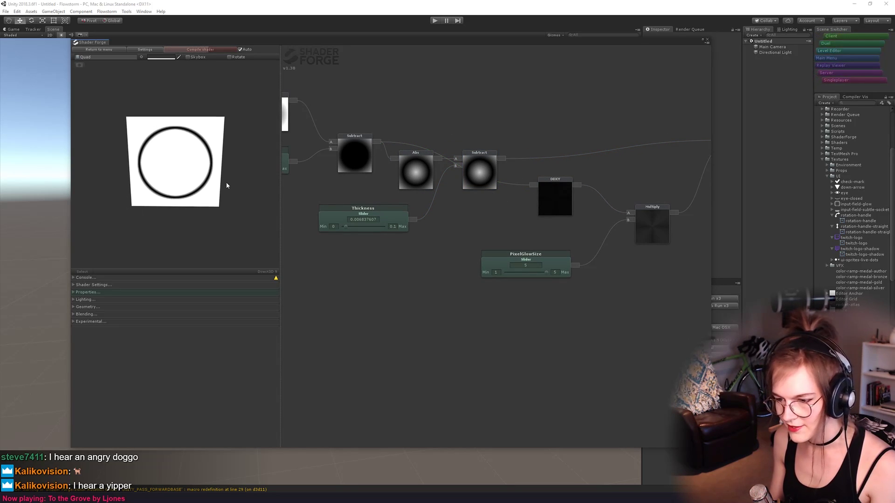
drag(207, 167, 220, 199)
scroll(207, 179, up, 2)
drag(347, 226, 340, 228)
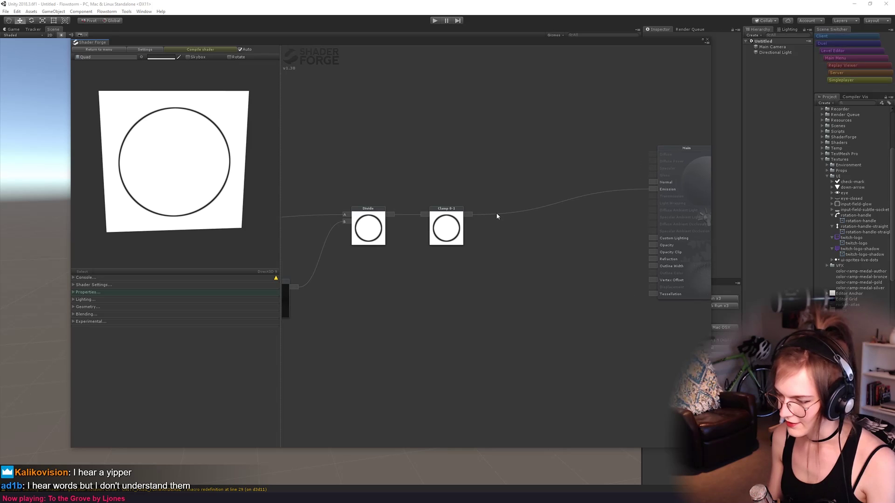
Insert a One Minus node between Clamp 0-1 and Emission and inspect the inverted ring in the preview.
drag(504, 223, 503, 220)
middle_drag(545, 246, 532, 240)
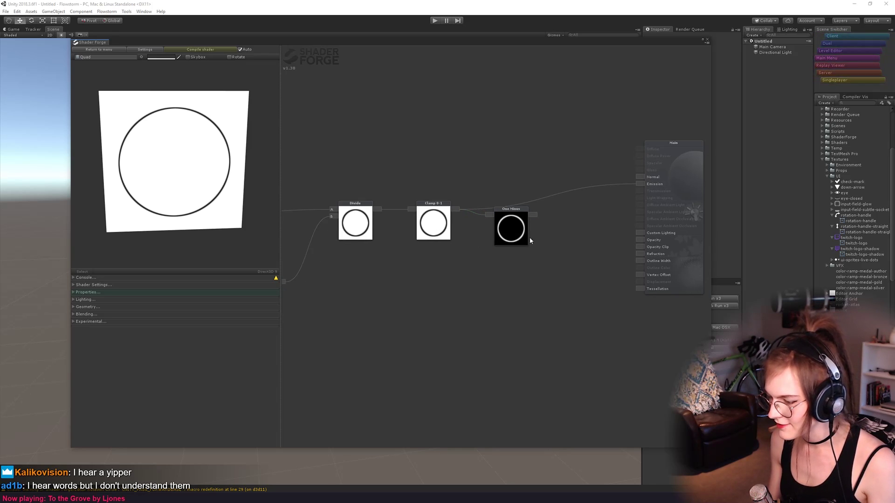
drag(521, 228, 451, 230)
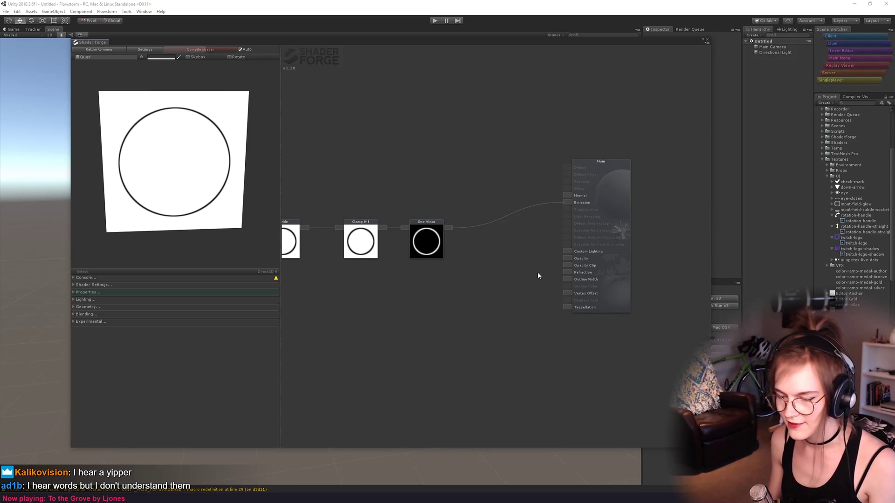
drag(251, 165, 210, 176)
scroll(209, 176, up, 3)
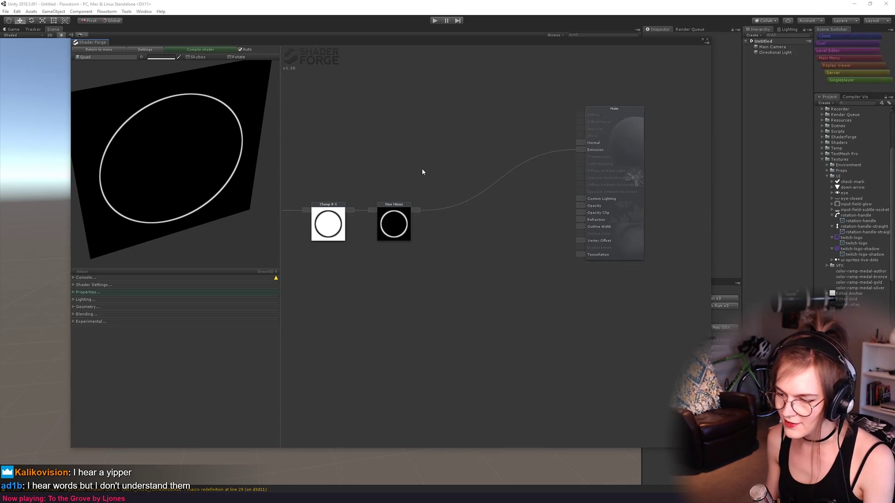
middle_drag(421, 168, 433, 187)
drag(154, 140, 217, 183)
middle_drag(414, 275, 376, 287)
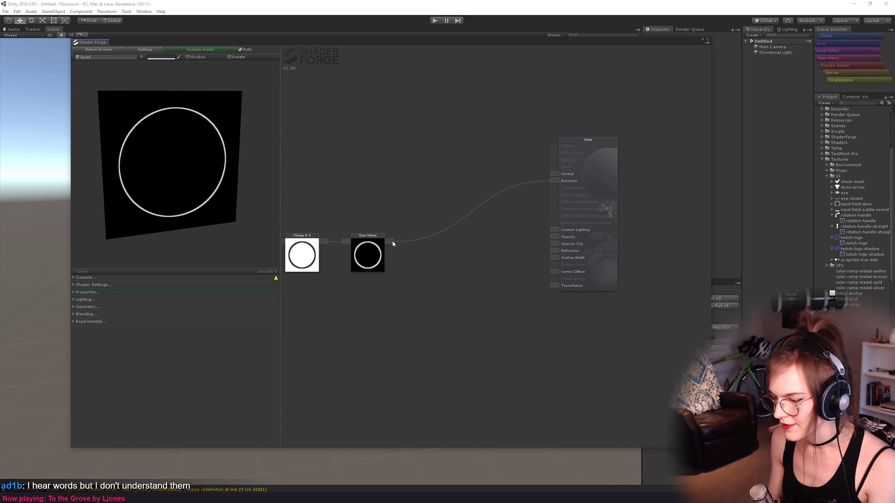
Connect the One Minus output to the Opacity input of the Main node as well.
drag(503, 240, 512, 238)
drag(612, 232, 644, 253)
middle_drag(375, 242, 384, 238)
drag(631, 262, 589, 249)
middle_drag(491, 215, 502, 246)
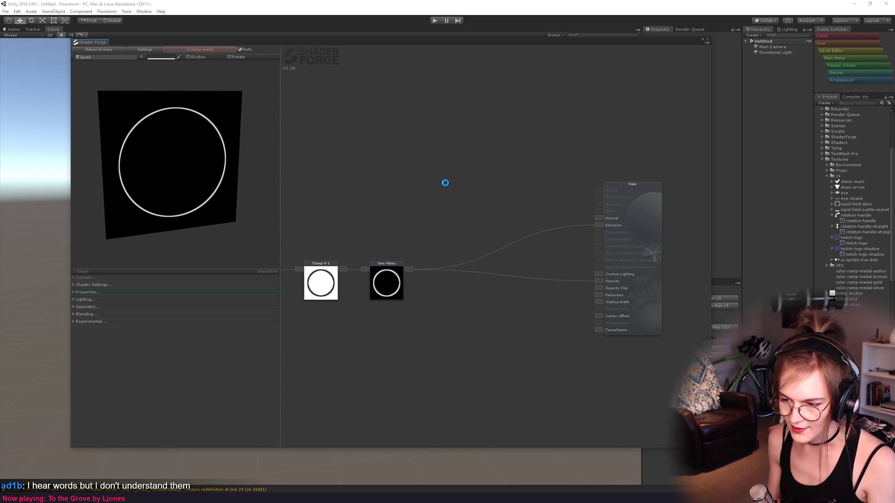
scroll(190, 186, down, 2)
Add two Color nodes above the One Minus node and stack them one above the other.
middle_drag(481, 216, 496, 223)
middle_drag(418, 200, 460, 215)
key(c)
scroll(463, 147, up, 3)
click(462, 148)
click(415, 213)
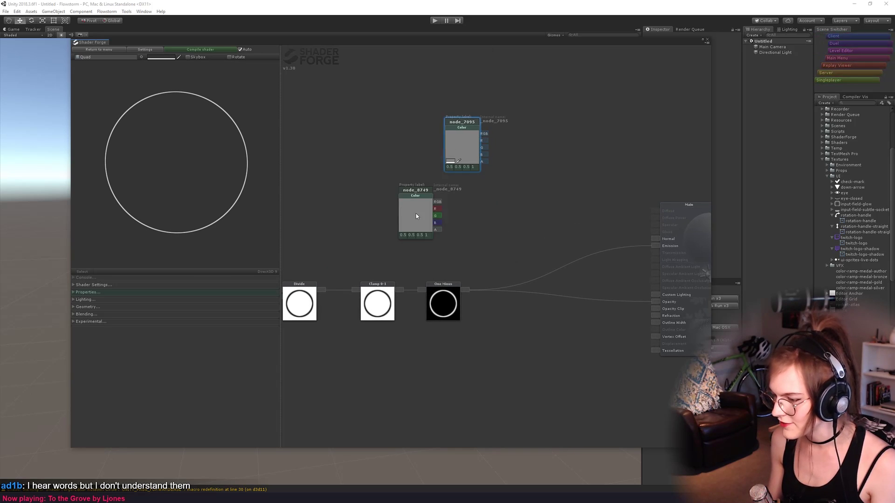
drag(464, 151, 412, 154)
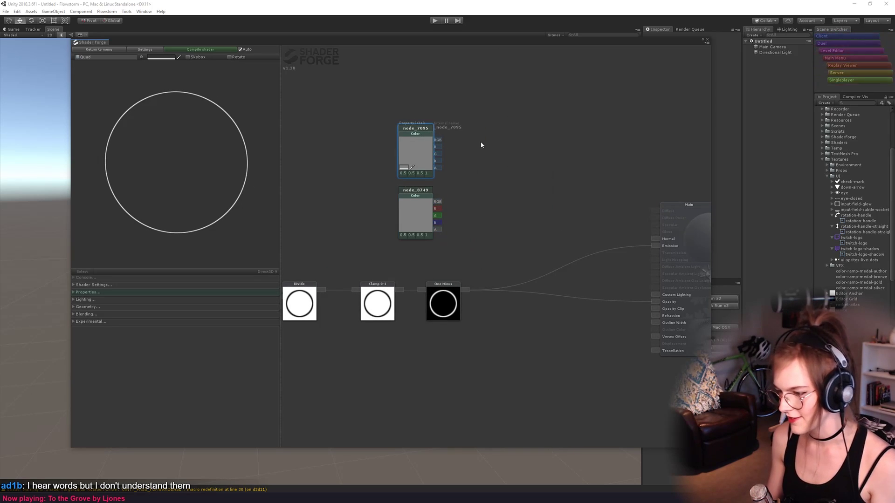
Name the Color nodes Color Outer and Color Inner and blend them in a Lerp node driven by One Minus.
click(407, 128)
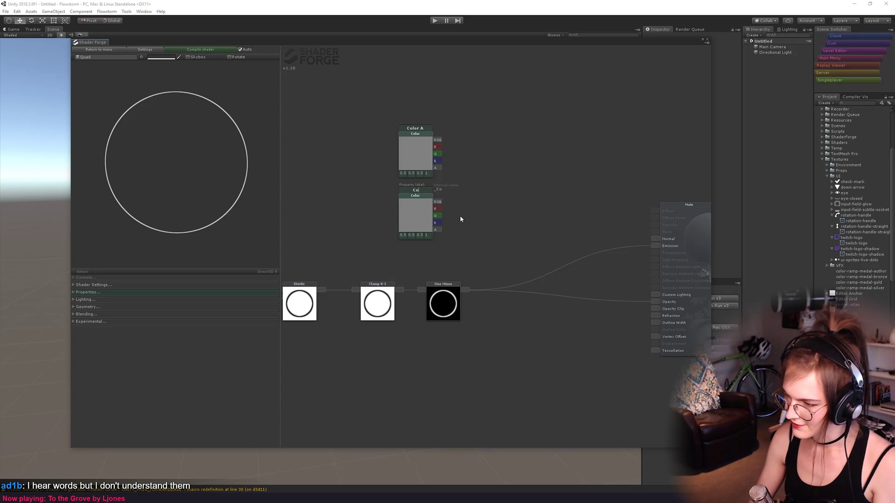
text(Color B)
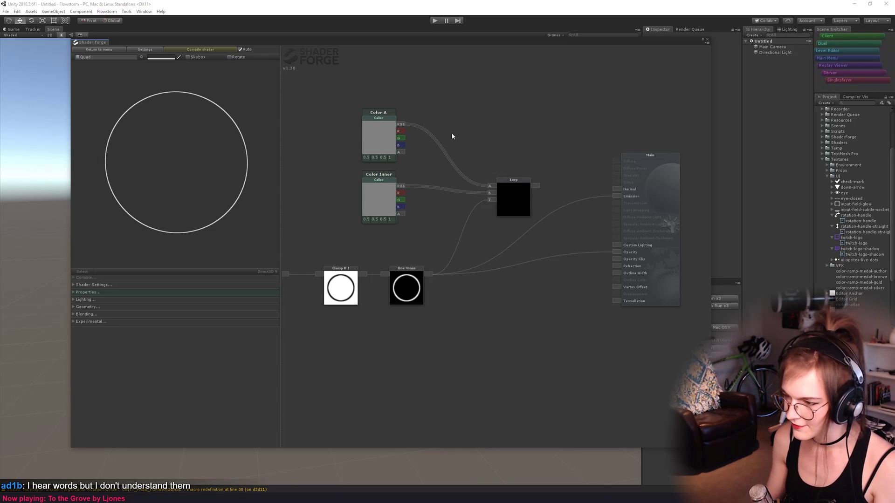
text(uter)
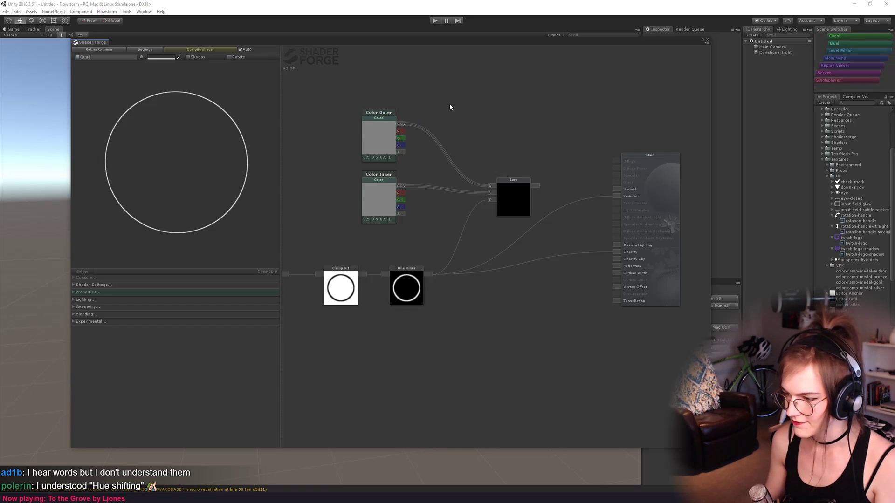
key(Return)
Connect the Lerp output to Emission and set PixelGlowSize to 5.
drag(538, 221, 547, 217)
middle_drag(569, 174, 665, 180)
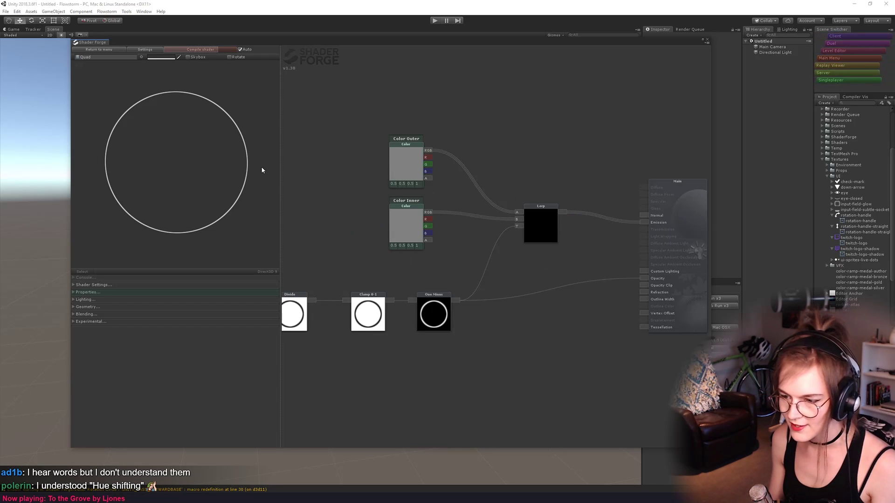
middle_drag(332, 157, 429, 152)
middle_drag(402, 212, 708, 119)
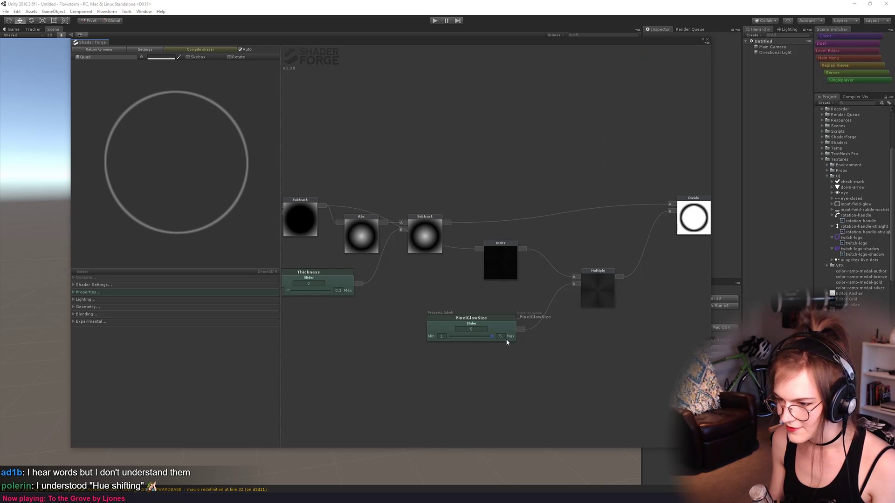
Set Color Outer to a dark blue.
click(453, 197)
drag(536, 174, 555, 181)
click(518, 198)
click(419, 150)
Set Color Inner to a light cyan.
click(471, 262)
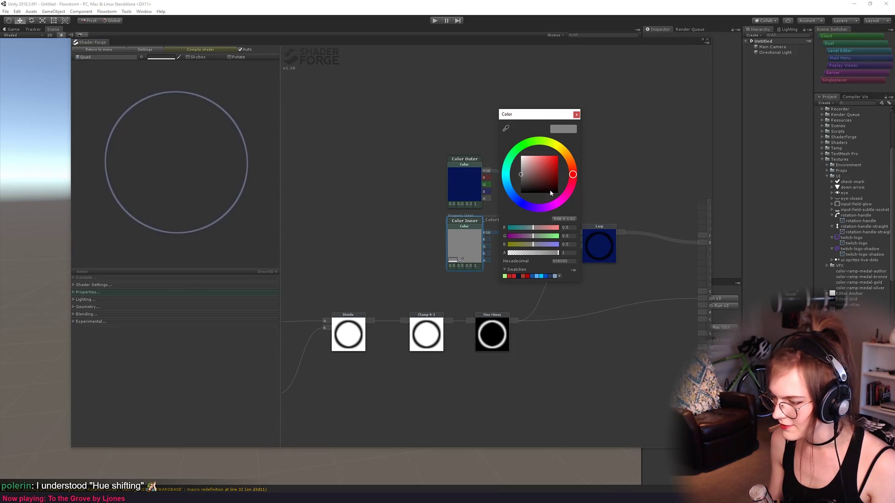
click(505, 180)
click(559, 158)
drag(560, 155, 539, 156)
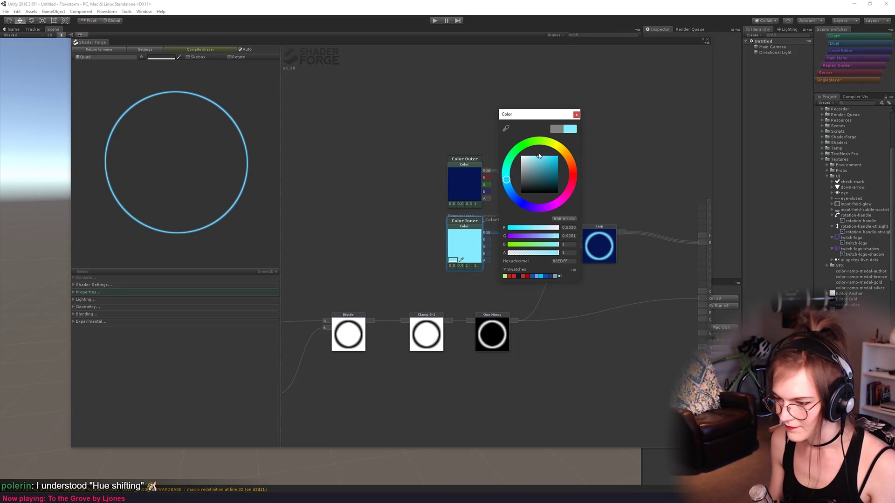
Brighten Color Outer to a vivid, saturated blue.
click(453, 196)
click(455, 197)
drag(553, 180, 558, 158)
Inspect the glowing ring from an angle in the preview and lower Radius to about 0.54.
drag(205, 196, 229, 209)
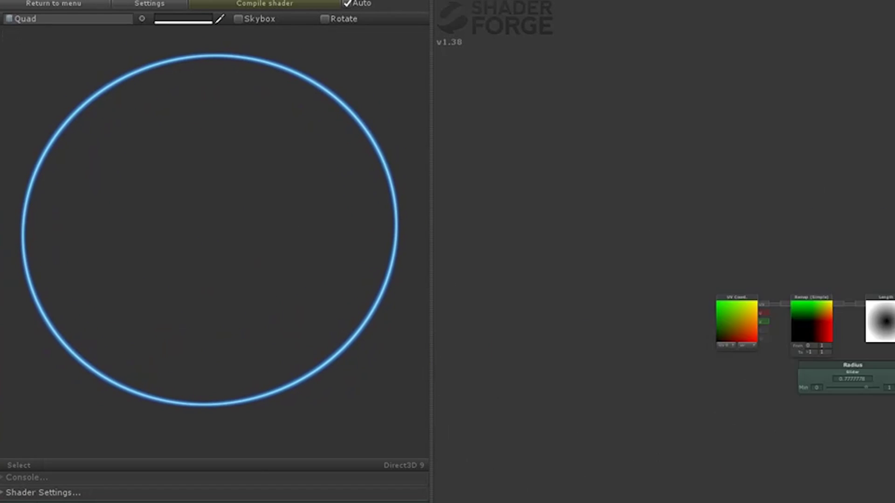
scroll(885, 261, up, 4)
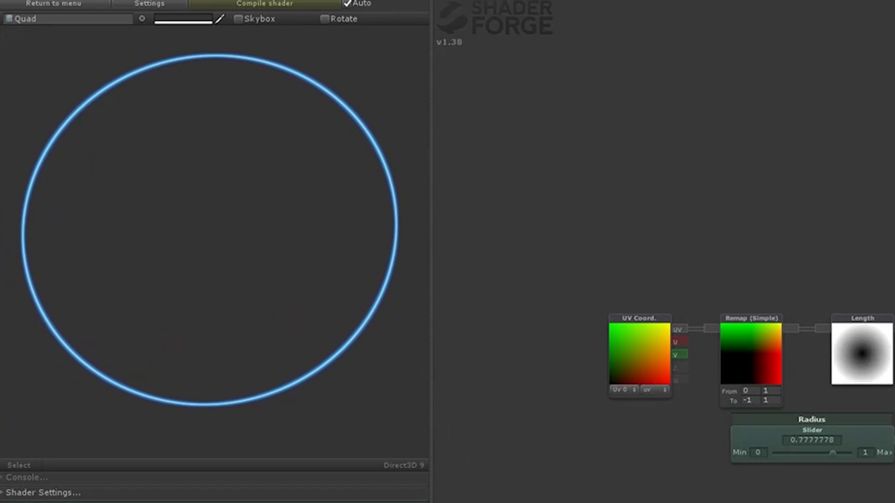
middle_drag(864, 486, 818, 433)
drag(764, 416, 745, 422)
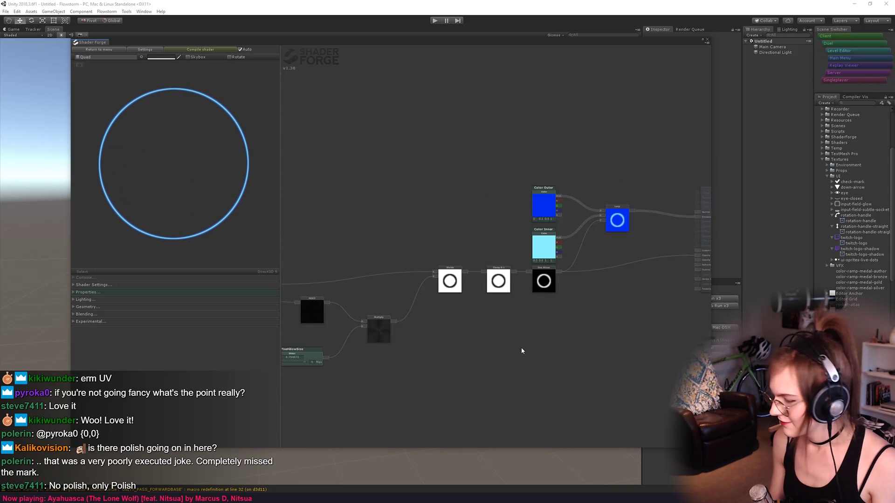
Select the UV Coord. and Remap (Simple) nodes and move them up, away from the Length node.
scroll(475, 212, down, 2)
scroll(513, 194, up, 3)
middle_drag(400, 195, 543, 142)
middle_drag(492, 153, 605, 70)
scroll(447, 210, up, 2)
alt+drag(379, 150, 473, 219)
drag(466, 196, 450, 158)
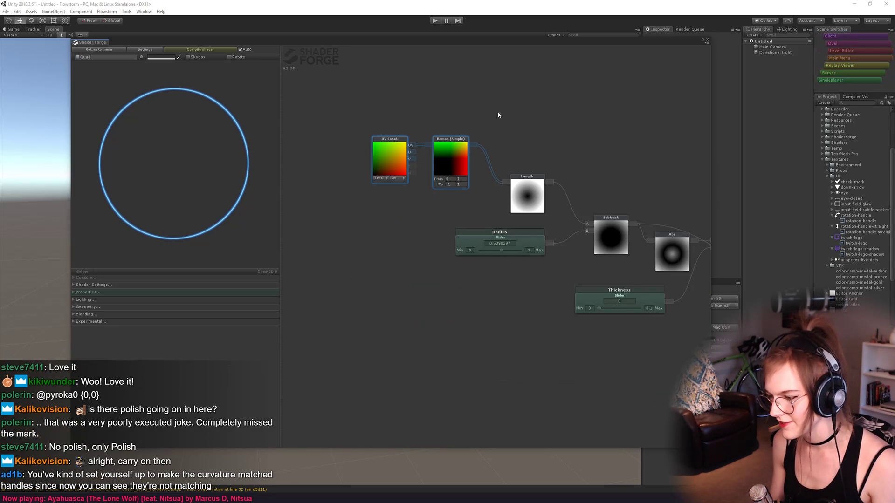
Add an ArcTan2 node above the Length node and remove the extra copy.
drag(543, 115, 508, 116)
key(r)
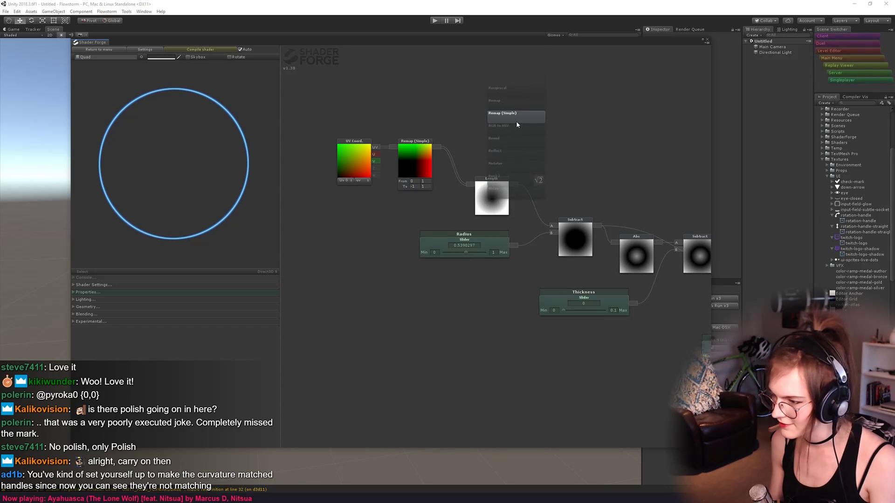
key(a)
scroll(517, 121, down, 5)
click(516, 121)
key(a)
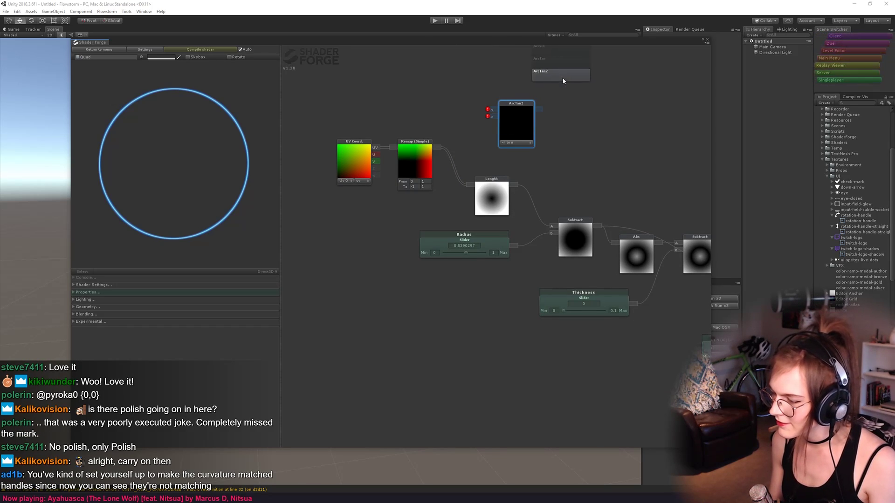
click(562, 78)
middle_drag(506, 91, 490, 115)
key(Delete)
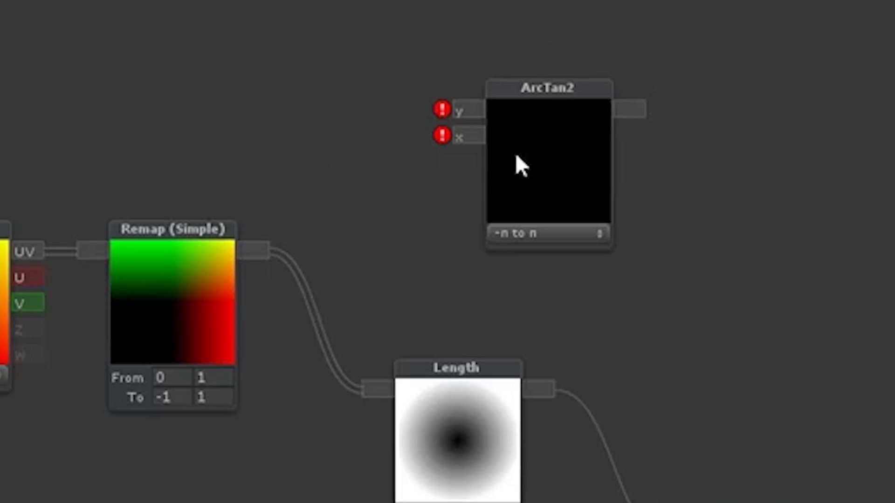
drag(490, 146, 535, 147)
Add a Component Mask fed by the Remap (Simple) output and set it to the R and G channels.
key(c)
click(475, 166)
drag(421, 171, 379, 181)
middle_drag(228, 68, 0, 82)
drag(209, 301, 209, 315)
click(205, 337)
click(252, 422)
Wire the mask's G channel into the y input of ArcTan2 and its R channel into x.
drag(304, 237, 394, 131)
drag(394, 157, 306, 262)
drag(482, 221, 497, 275)
drag(305, 236, 410, 210)
drag(305, 262, 410, 185)
drag(517, 226, 497, 252)
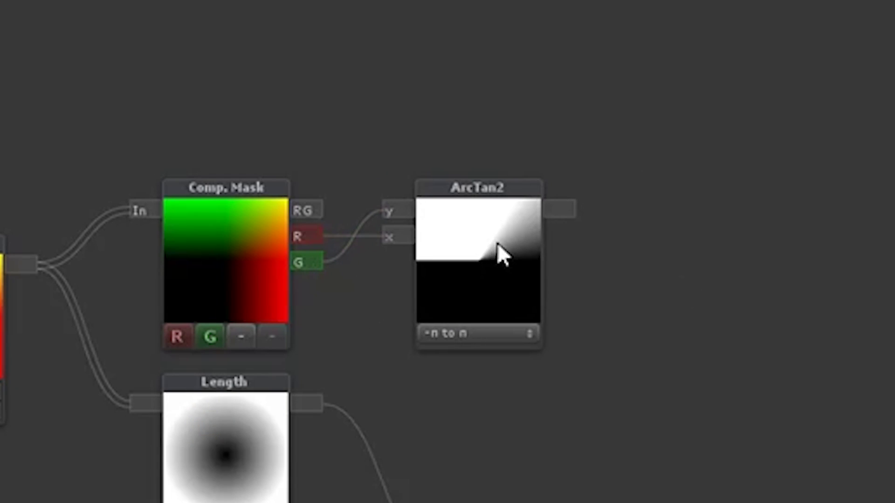
Set the ArcTan2 output range to 0 to 1 Wrapped.
click(235, 267)
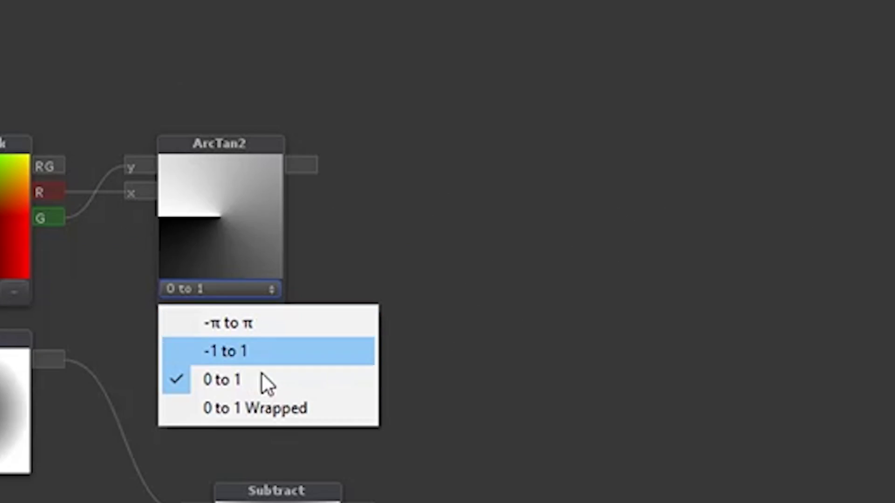
click(271, 385)
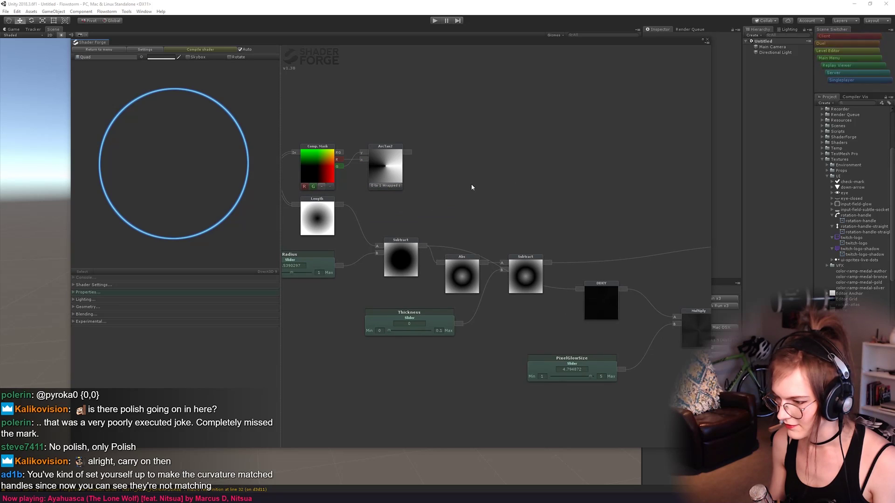
middle_drag(463, 184, 478, 181)
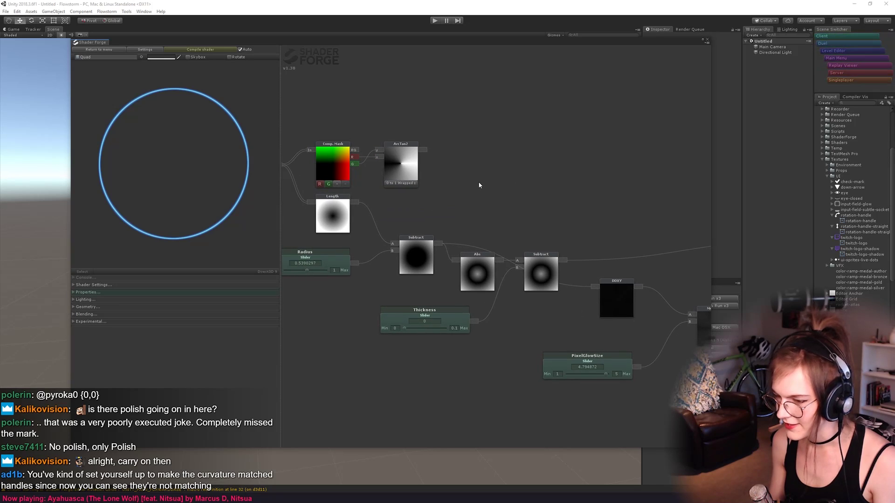
middle_drag(531, 165, 440, 185)
scroll(441, 185, down, 4)
scroll(441, 186, up, 1)
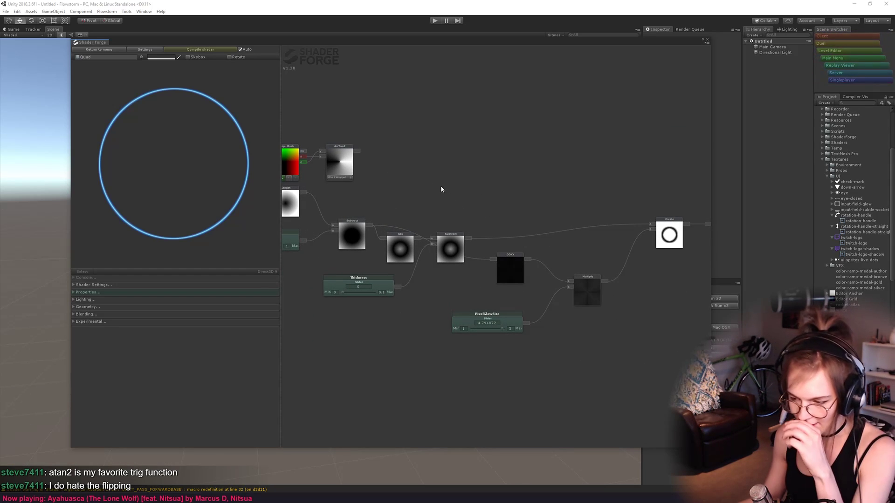
Add a Slider node above ArcTan2 and label it Appearness.
scroll(510, 200, up, 3)
key(s)
click(404, 128)
click(404, 132)
text(D)
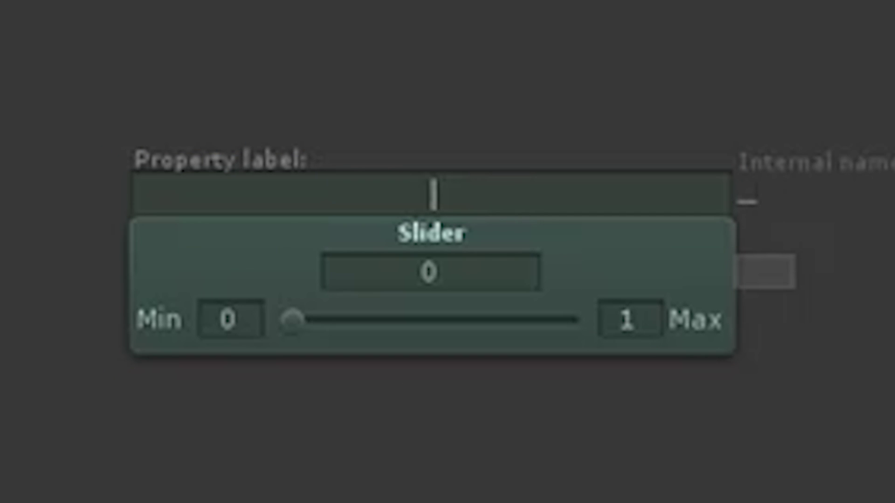
text(Appear)
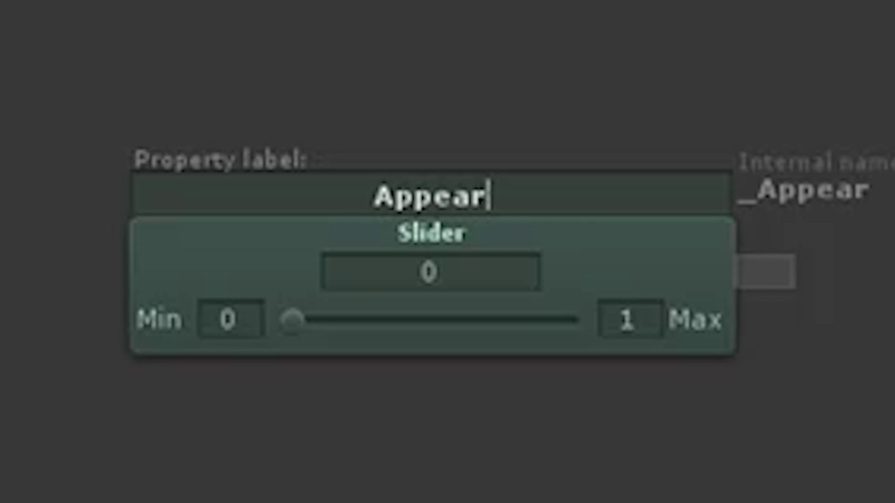
text(ness')
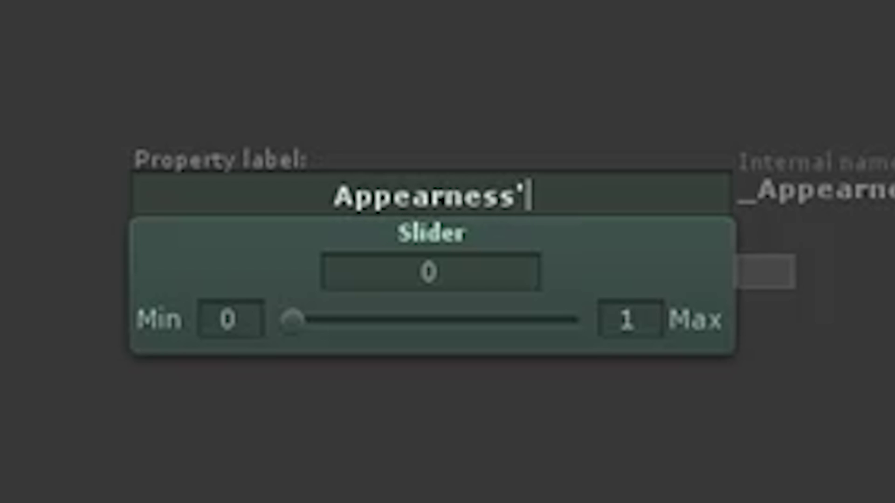
key(BackSpace)
key(Return)
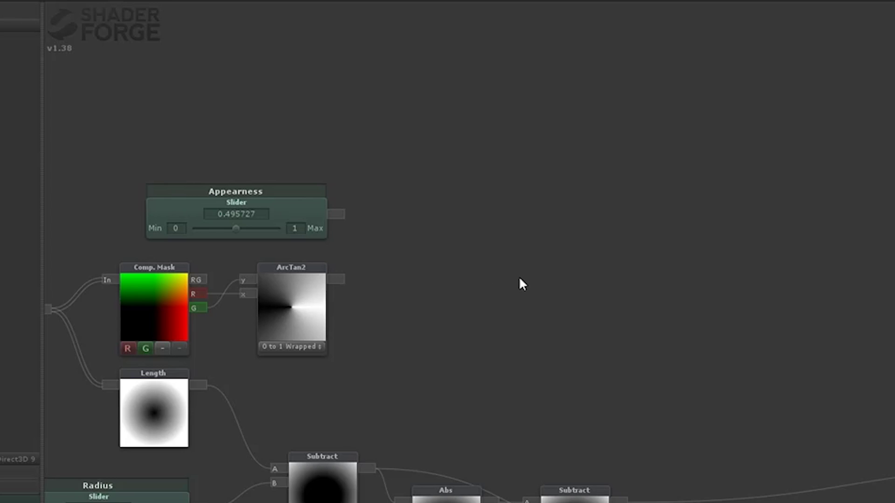
Add a Subtract node with ArcTan2 as A and Appearness as B, and set Appearness to about 0.52.
drag(475, 273, 438, 272)
right_click(483, 279)
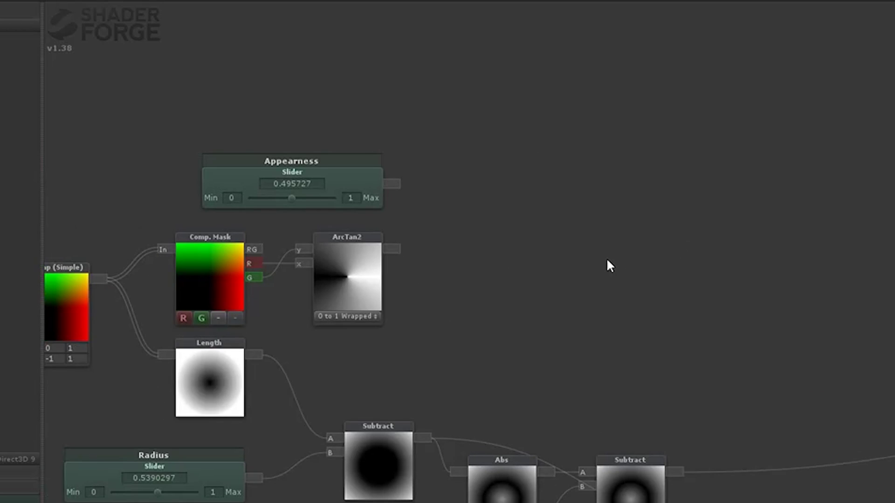
middle_drag(612, 258, 609, 256)
key(s)
click(547, 221)
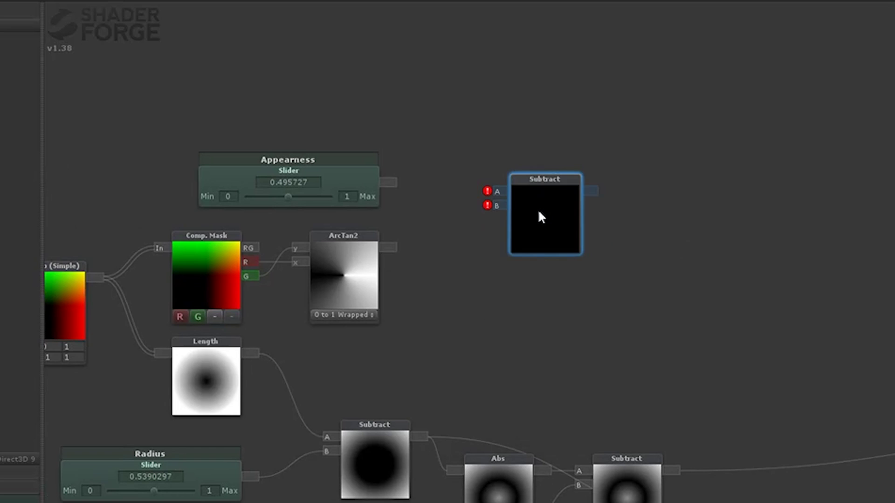
drag(389, 182, 471, 231)
drag(389, 247, 471, 216)
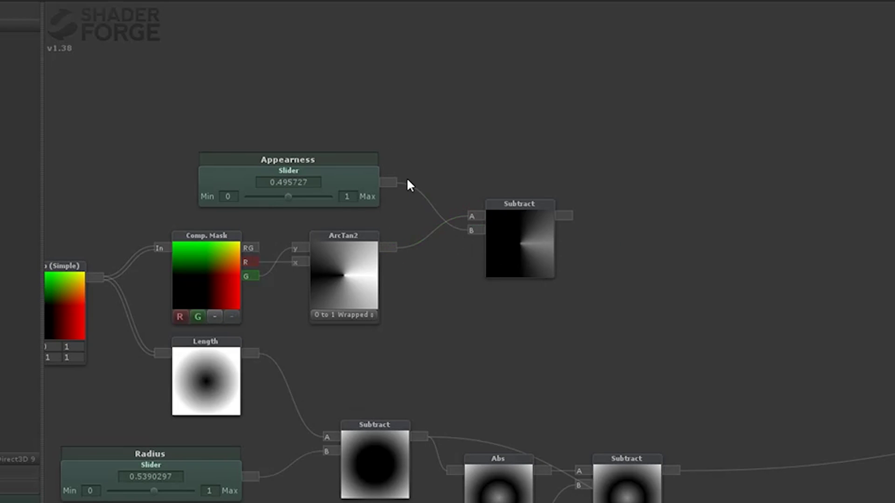
drag(324, 205, 300, 218)
Add a DDXY node and feed it with the difference of ArcTan2 and Appearness.
middle_drag(716, 287, 457, 258)
key(d)
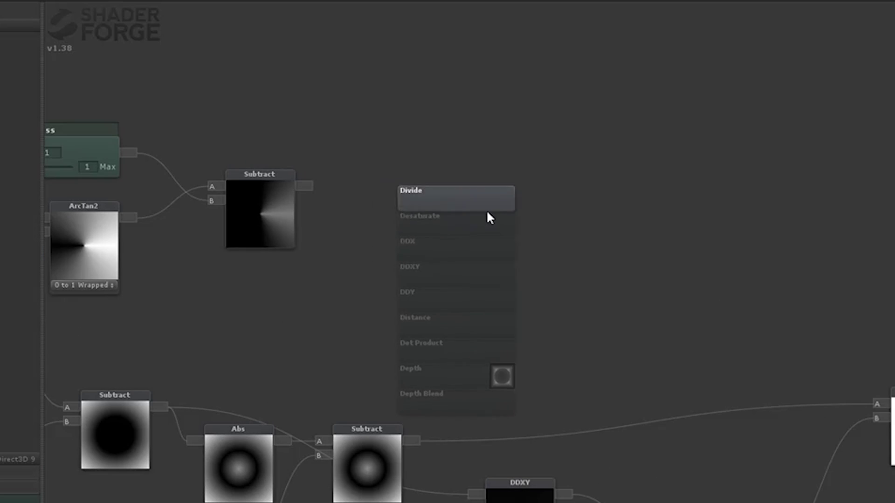
scroll(489, 212, down, 4)
scroll(488, 211, up, 1)
click(494, 215)
drag(506, 233, 503, 329)
drag(304, 184, 461, 289)
Add a Divide node that divides the new Subtract output by its DDXY.
key(d)
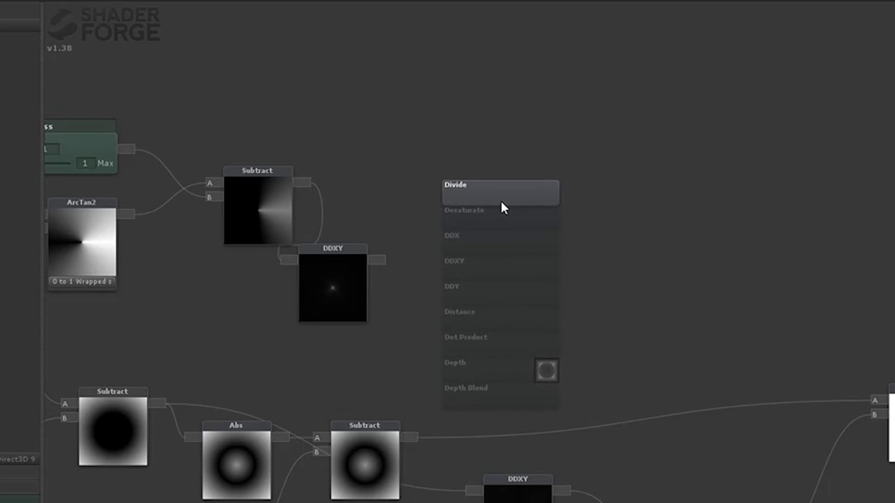
click(500, 200)
drag(453, 179, 452, 178)
drag(429, 266, 452, 192)
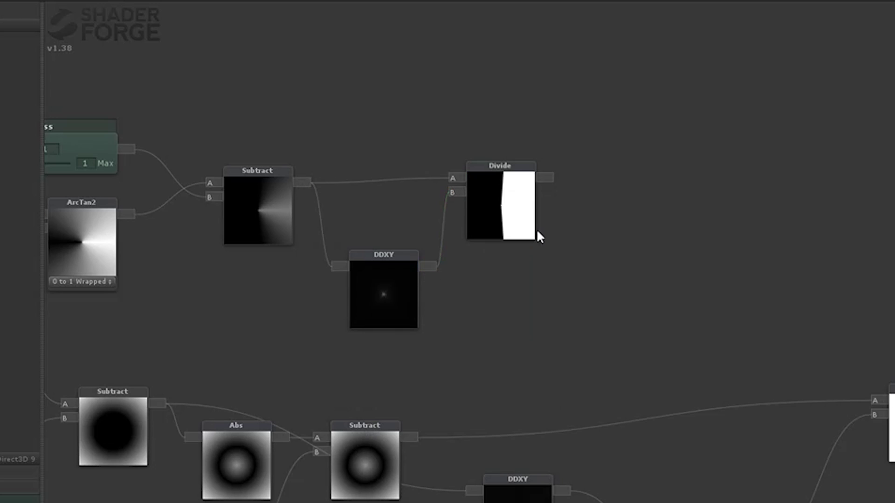
drag(529, 235, 567, 257)
Add a Clamp 0-1 node after the new Divide node.
key(s)
key(c)
scroll(660, 196, up, 6)
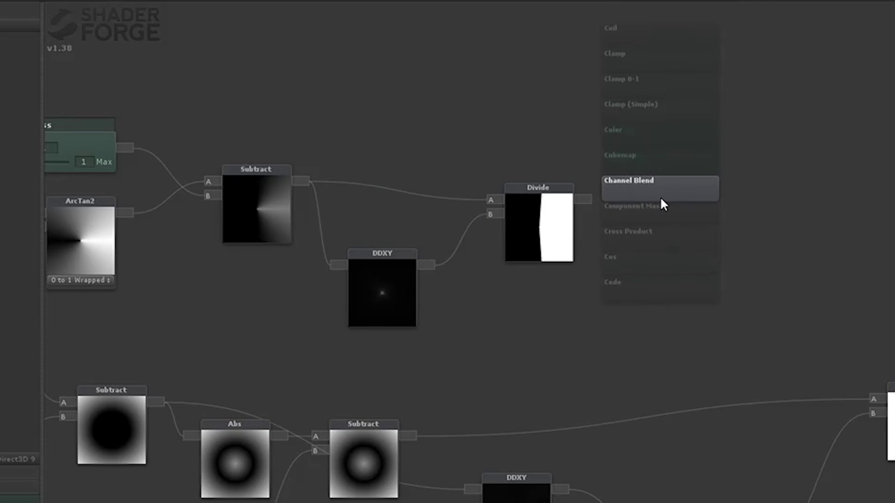
click(659, 196)
drag(586, 202, 619, 176)
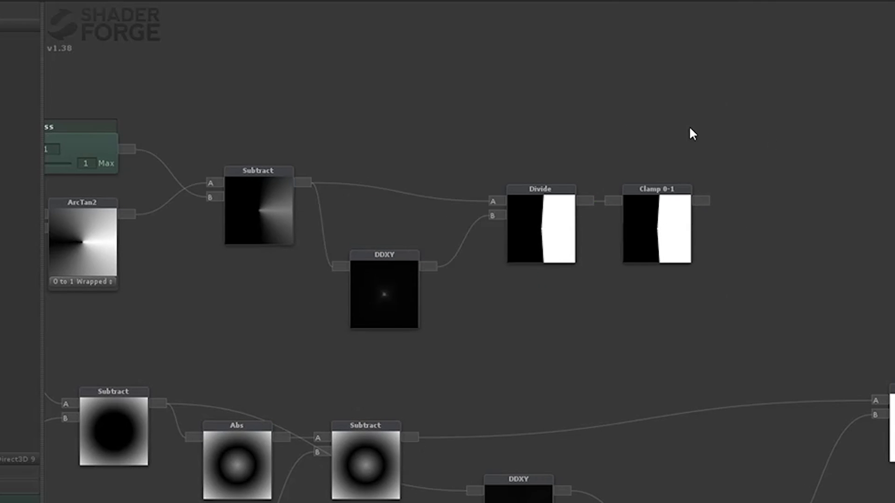
scroll(627, 385, down, 3)
scroll(452, 307, up, 3)
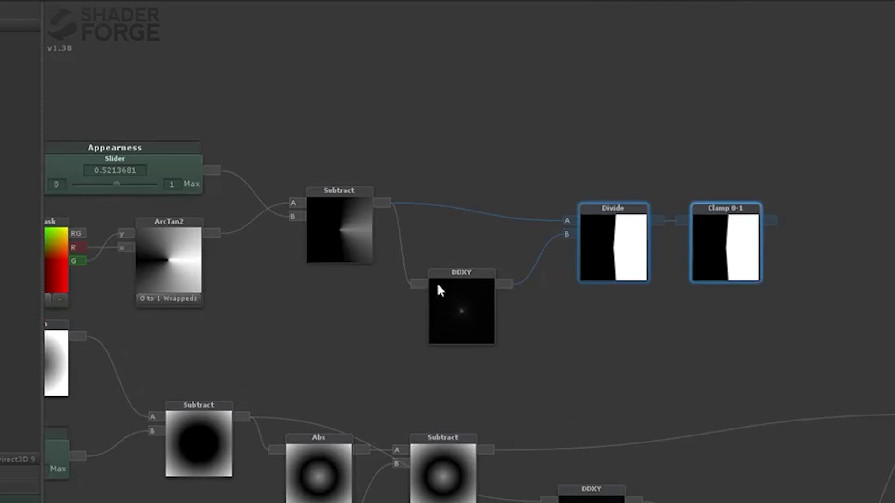
Raise Appearness to about 0.6 to narrow the wedge of the angular mask.
middle_drag(293, 179, 379, 203)
drag(222, 204, 192, 203)
middle_drag(605, 191, 553, 184)
drag(140, 197, 120, 198)
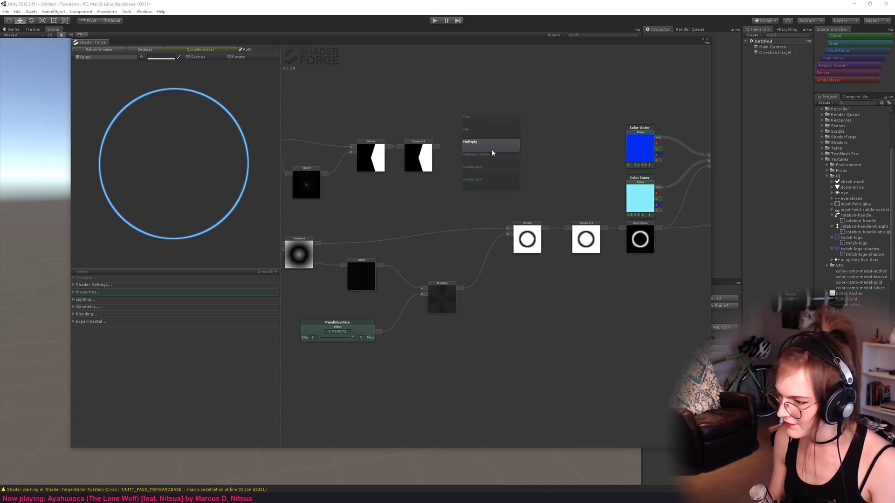
Add a Multiply node and connect the angular mask's Clamp 0-1 output to it.
click(508, 158)
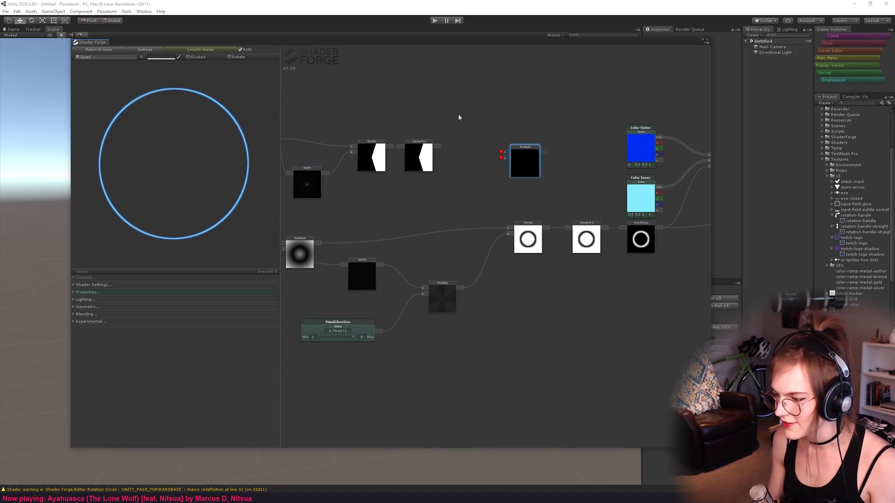
middle_drag(426, 144, 594, 162)
drag(593, 162, 680, 170)
drag(632, 129, 422, 75)
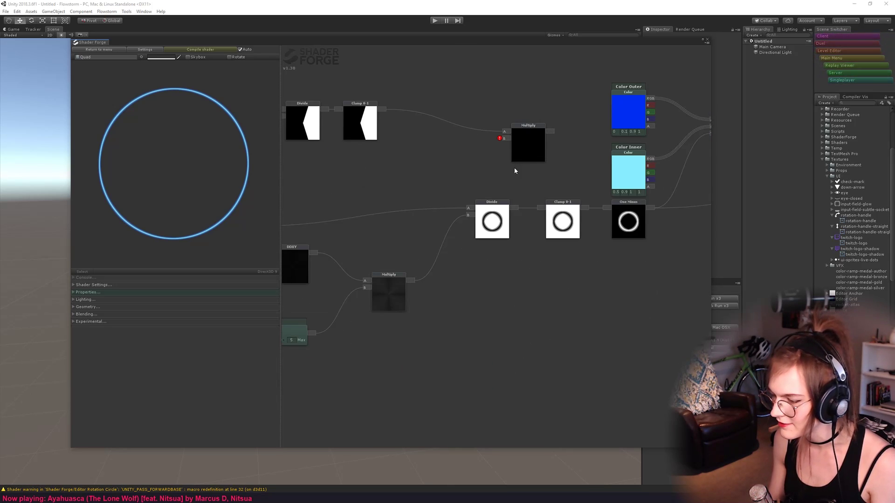
drag(507, 140, 506, 139)
middle_drag(586, 154, 470, 154)
Place the Multiply node after One Minus and multiply the ring by the angular mask.
drag(466, 198, 487, 203)
drag(450, 162, 640, 270)
drag(567, 215, 569, 217)
middle_drag(622, 265, 678, 272)
scroll(677, 271, down, 1)
drag(677, 271, 381, 138)
Connect the masked ring's Multiply output to the Opacity input of the Main node.
middle_drag(531, 159, 413, 146)
scroll(414, 145, down, 2)
scroll(414, 146, down, 2)
middle_drag(596, 221, 539, 238)
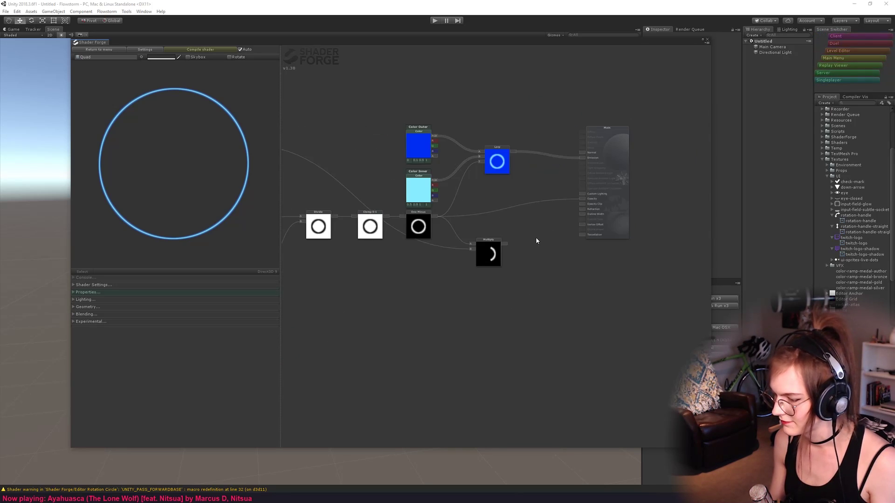
scroll(522, 241, up, 3)
drag(504, 245, 594, 195)
Set Appearness to about 0.63 while watching the partial ring in the preview.
middle_drag(502, 250, 531, 241)
scroll(531, 242, up, 1)
drag(531, 241, 499, 134)
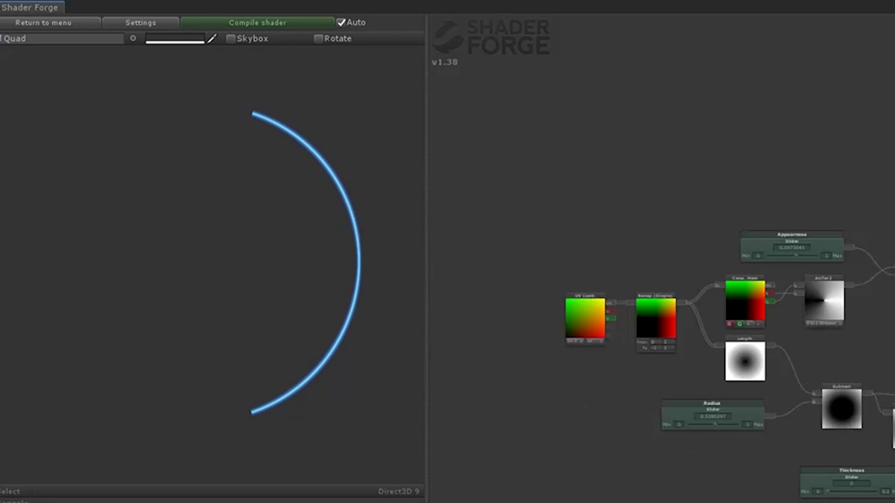
scroll(753, 262, up, 3)
mouse_move(787, 266)
mouse_down()
mouse_move(752, 264)
mouse_move(824, 270)
mouse_move(734, 274)
mouse_move(780, 274)
mouse_up()
Move the angular mask's Divide and Clamp 0-1 nodes farther from DDXY and nudge DDXY up to make room.
middle_drag(557, 243, 518, 250)
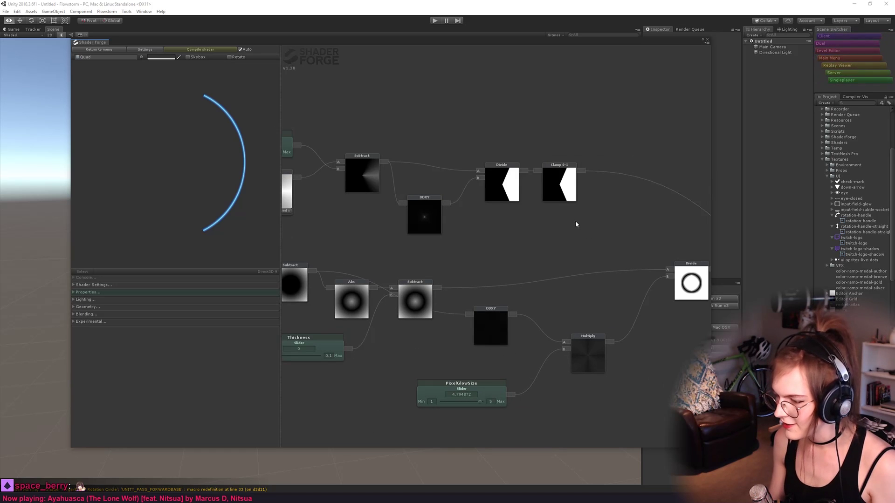
drag(575, 221, 485, 180)
drag(485, 179, 553, 148)
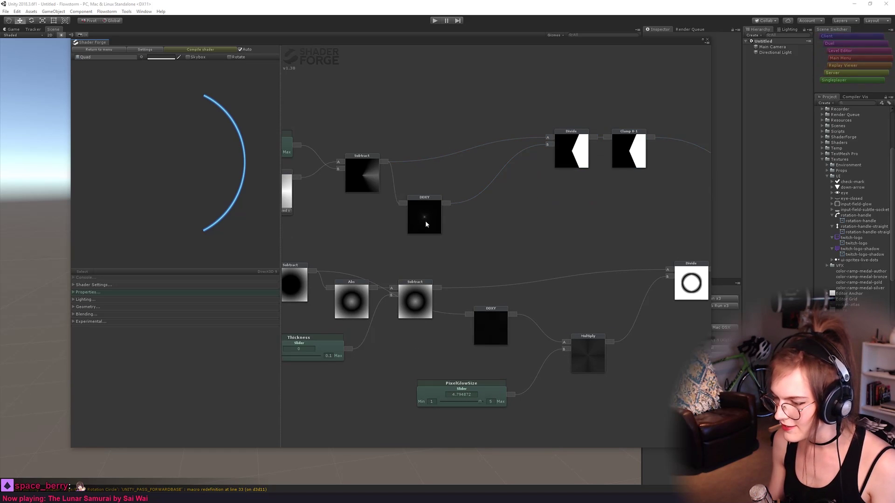
drag(424, 223, 429, 212)
Add a Slider node below the angular mask's DDXY, labelled Fade Size, ranging from 1 to 5.
middle_drag(426, 249, 427, 247)
key(s)
click(427, 247)
click(450, 233)
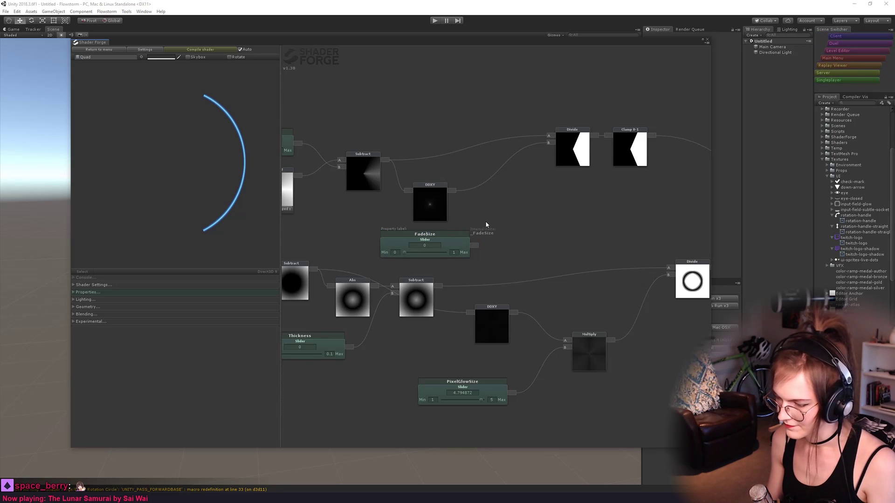
middle_drag(460, 277, 522, 240)
drag(474, 219, 466, 215)
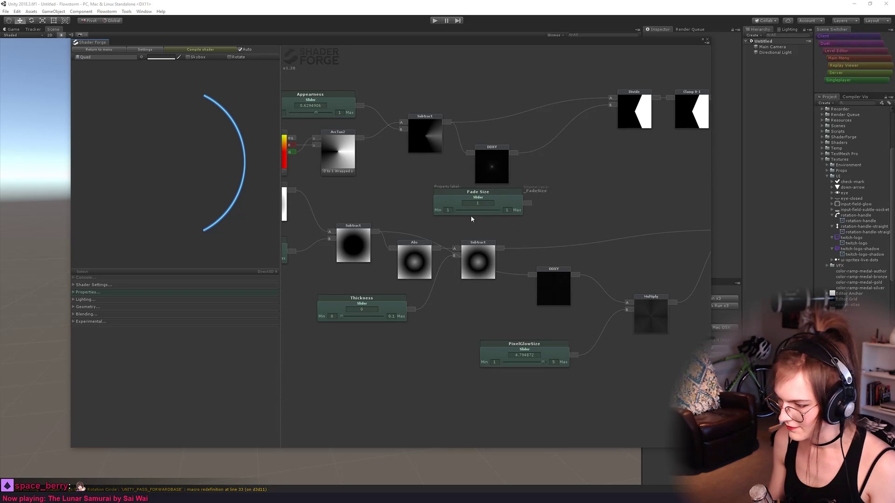
text(2)
scroll(589, 202, down, 3)
scroll(571, 231, up, 3)
Add a Multiply node combining DDXY with Fade Size and route it into the angular mask's Divide.
click(512, 208)
drag(574, 196, 479, 232)
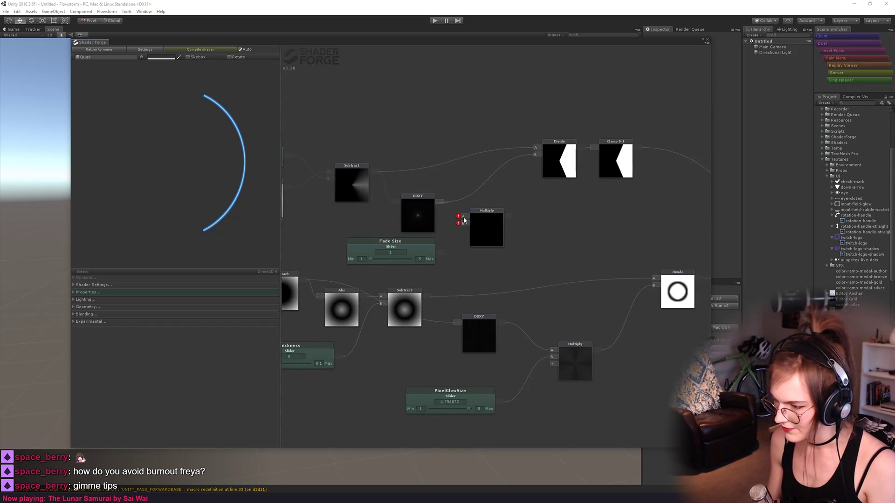
middle_drag(565, 215, 533, 228)
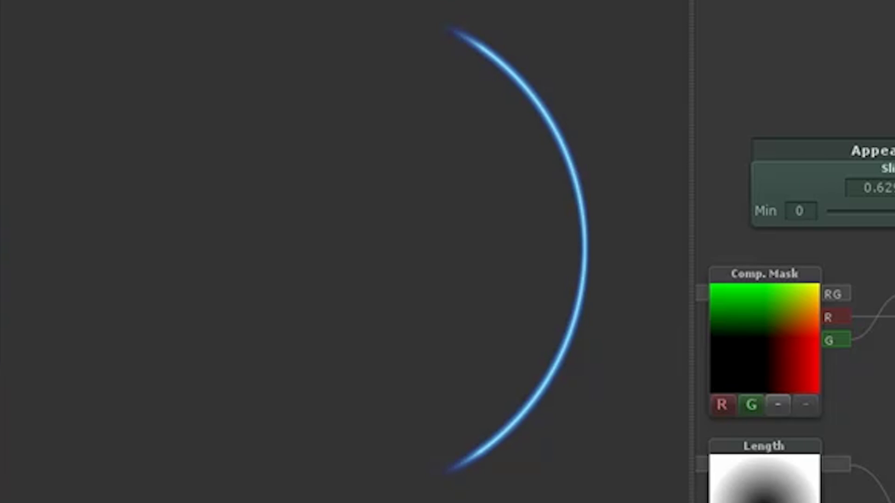
Sweep Appearness close to 1 to check the arc's faded ends, and leave it at about 0.68.
drag(466, 280, 505, 269)
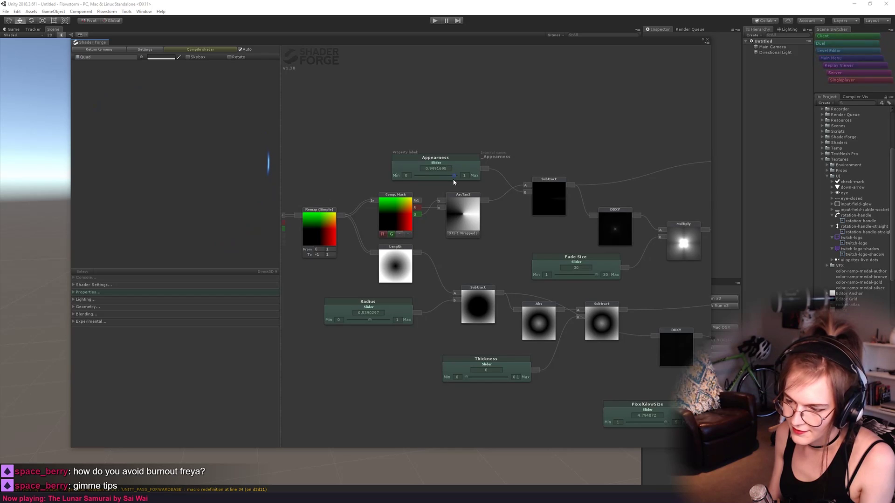
drag(437, 181, 455, 184)
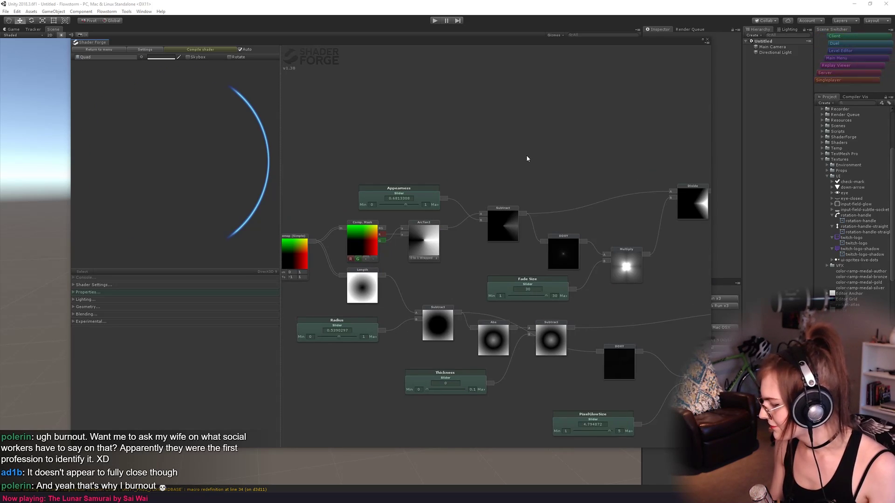
scroll(484, 133, up, 3)
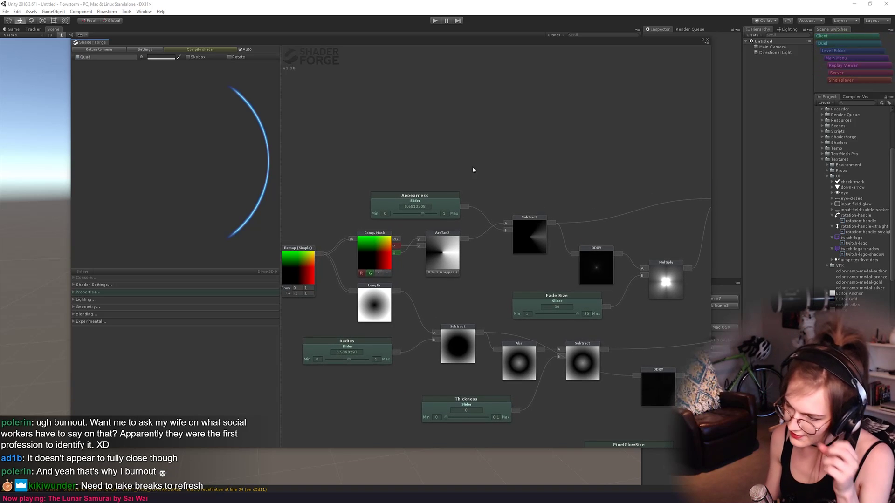
Sweep Appearness between 0 and 1 to check how the ring closes and disappears at both extremes.
drag(426, 214, 420, 234)
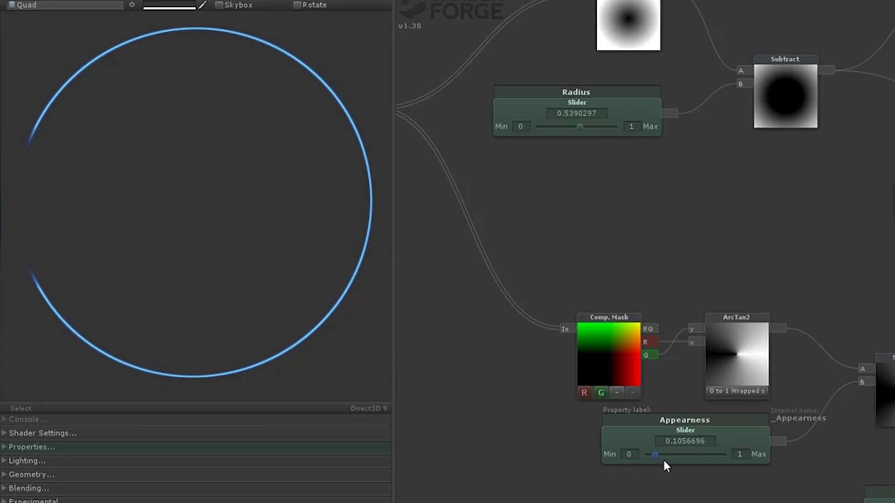
drag(663, 462, 642, 475)
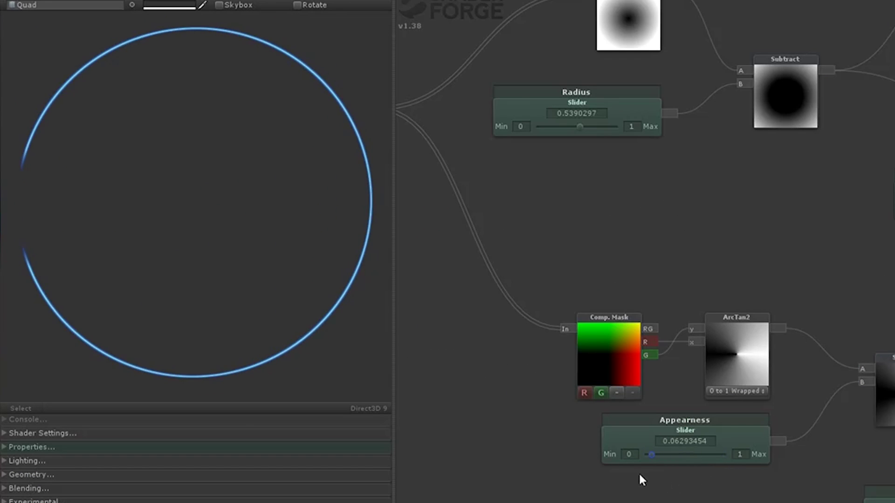
scroll(93, 228, down, 3)
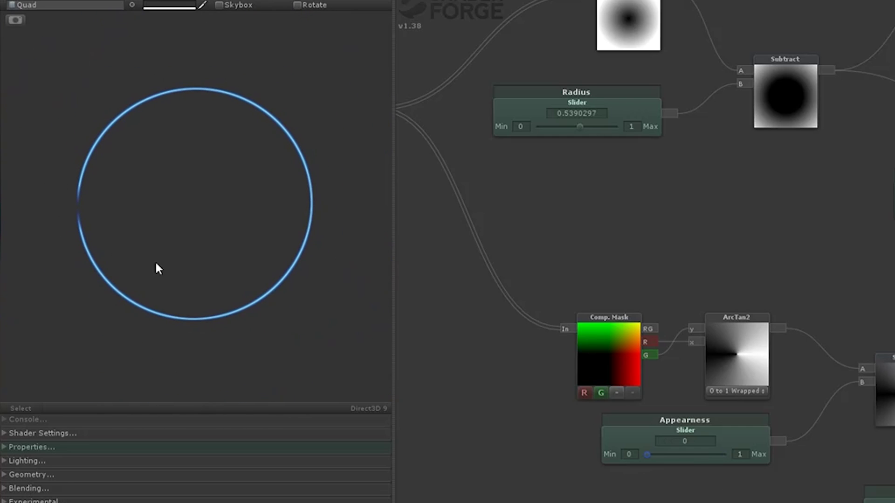
middle_drag(502, 275, 560, 299)
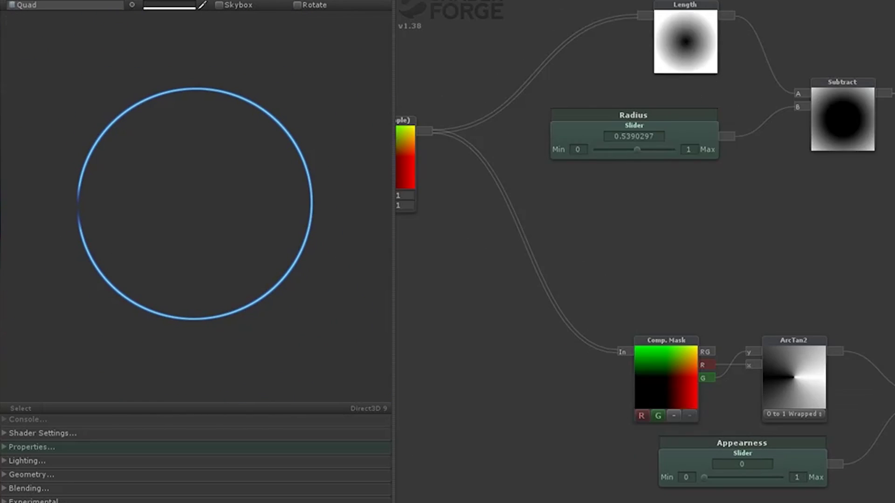
drag(703, 477, 722, 483)
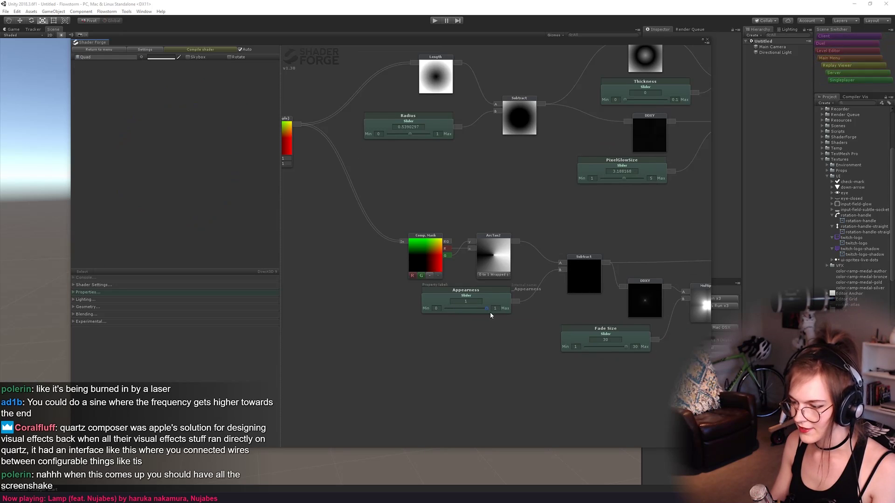
mouse_move(461, 315)
mouse_down()
mouse_move(452, 315)
mouse_move(496, 316)
mouse_move(448, 321)
mouse_up()
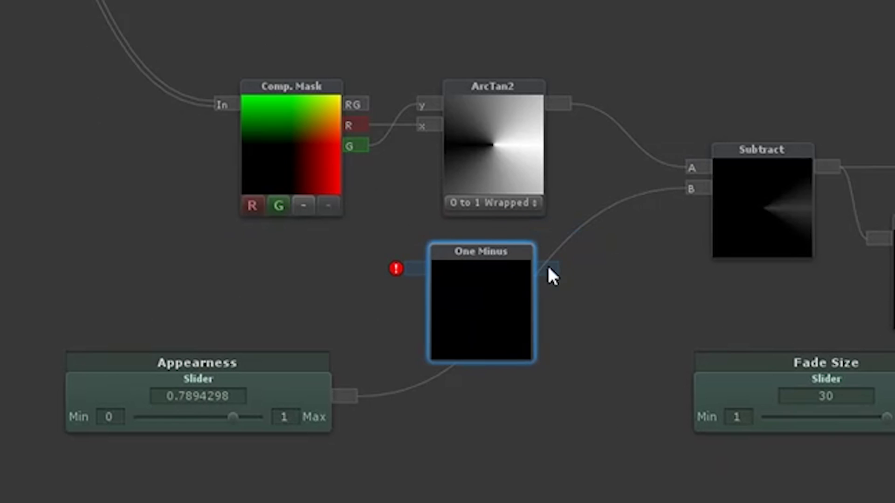
Route Appearness through a One Minus node into the angular mask's Subtract, space the slider out, and set it to about 0.96.
drag(550, 261, 689, 189)
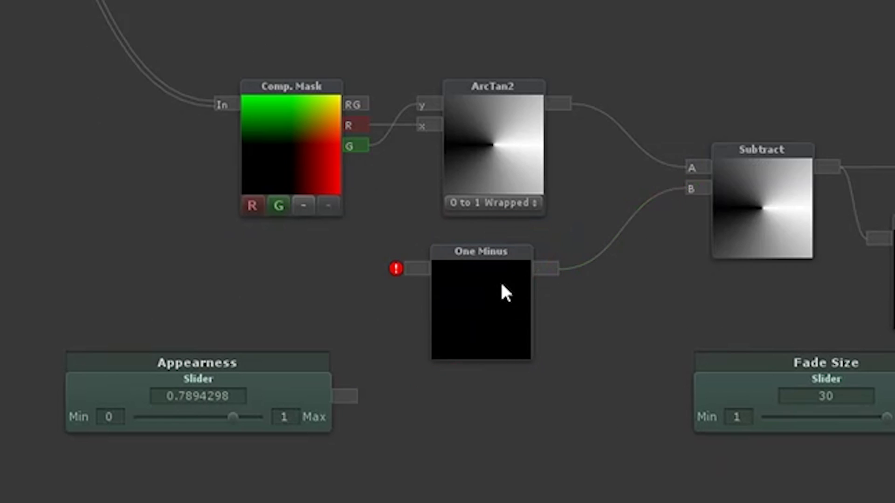
drag(345, 396, 428, 260)
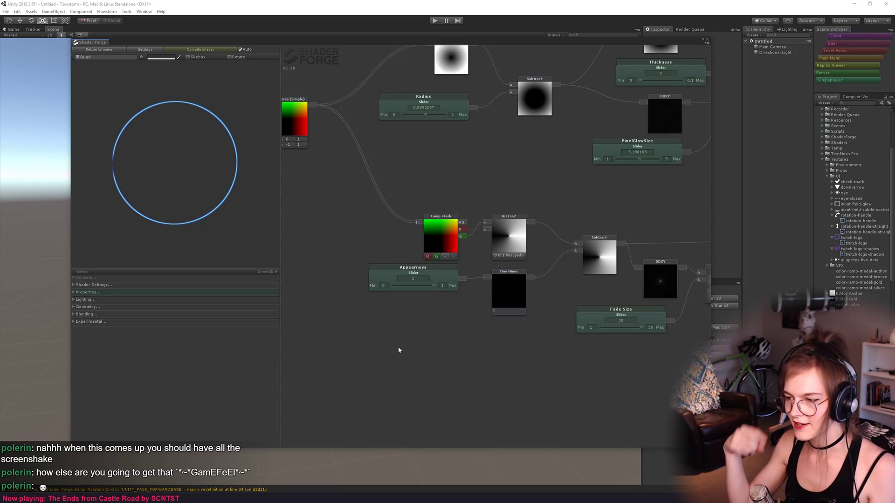
middle_drag(435, 338, 505, 301)
drag(506, 242, 401, 273)
middle_drag(504, 315, 435, 324)
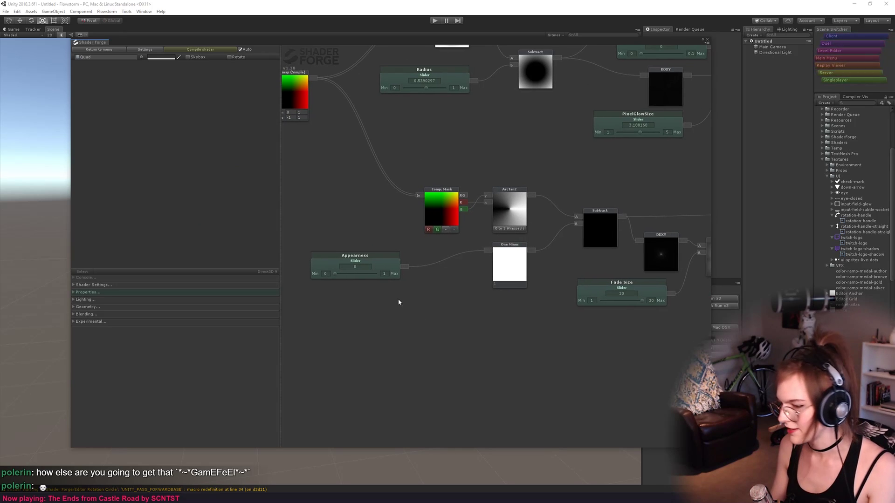
drag(336, 274, 376, 280)
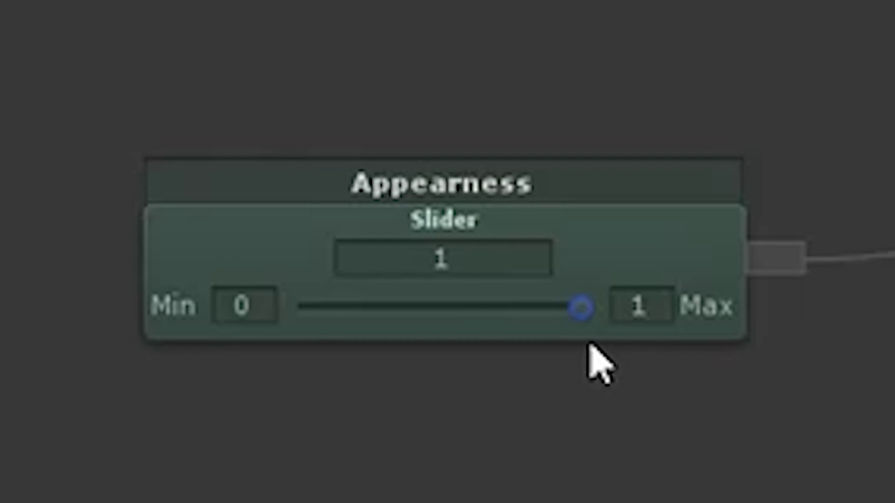
mouse_move(585, 344)
mouse_down()
mouse_move(544, 352)
mouse_move(573, 350)
mouse_up()
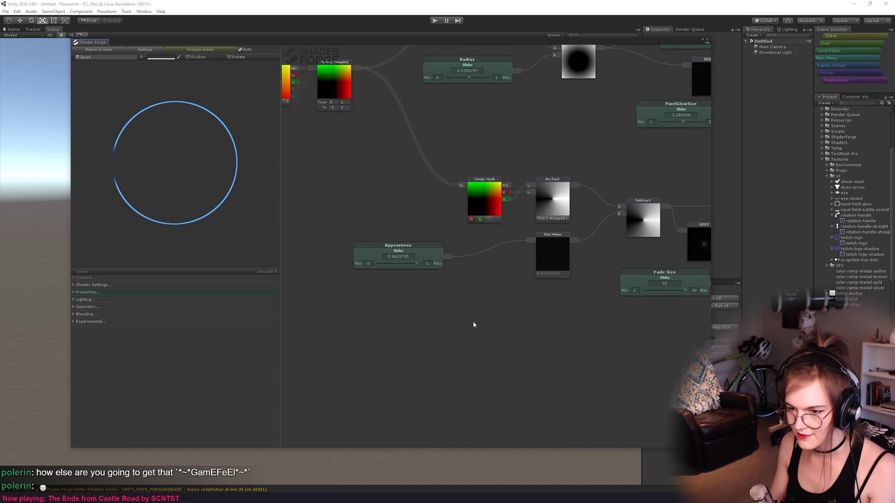
Add an Inverse Lerp node with Value nodes 0.95 as A and 1 as B, and Appearness as Val.
middle_drag(473, 320, 416, 303)
key(i)
click(422, 293)
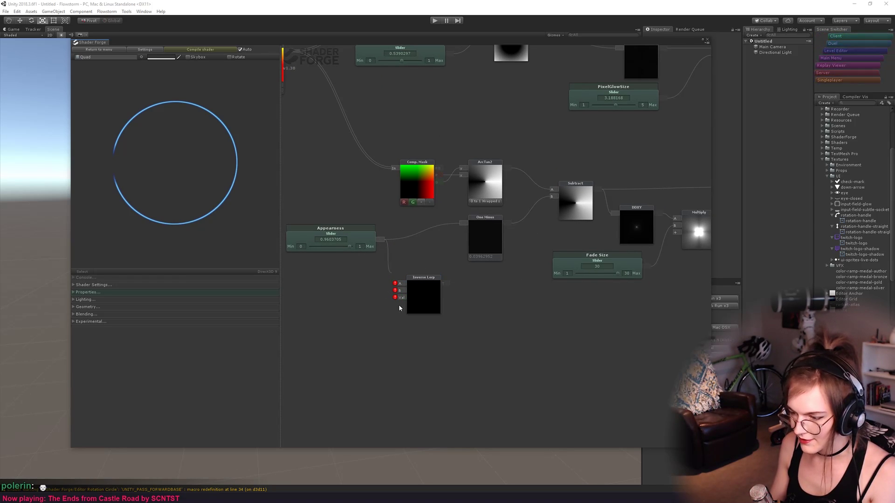
key(1)
click(352, 275)
middle_drag(359, 310, 410, 308)
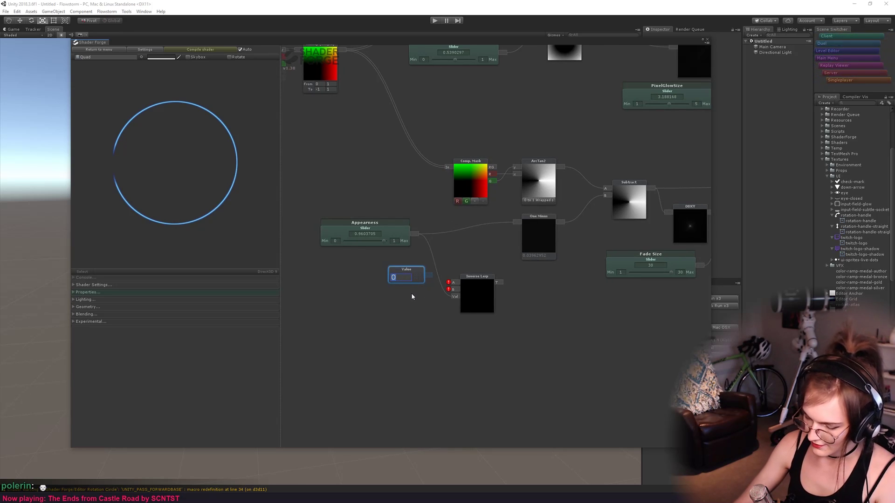
text(5)
key(Return)
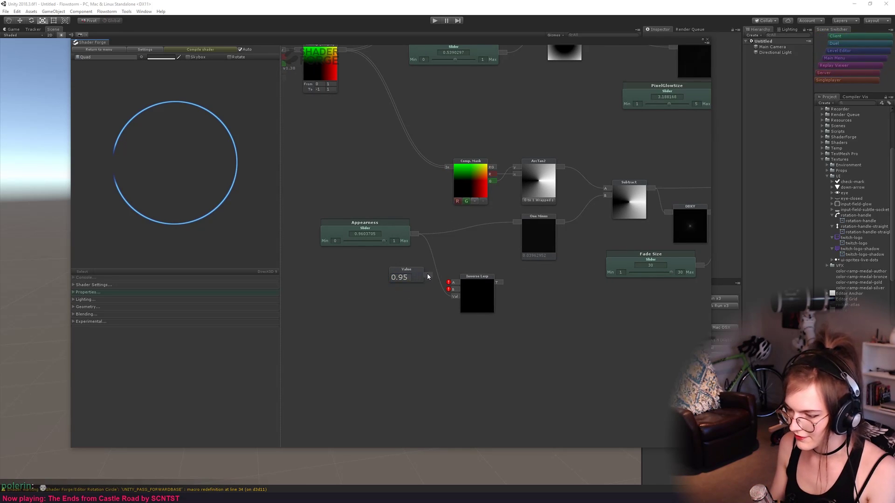
drag(454, 293, 454, 291)
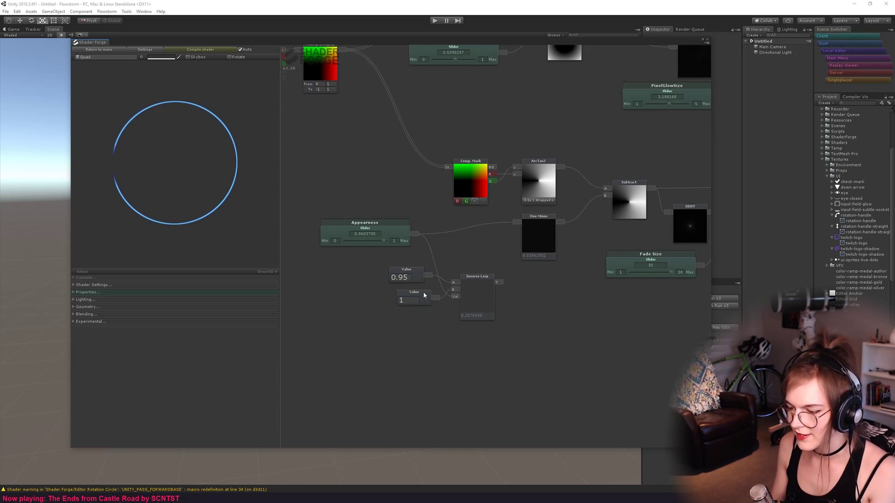
Clamp the Inverse Lerp's output with a Clamp 0-1 node and sweep Appearness up to 1 to test it.
drag(382, 240, 359, 242)
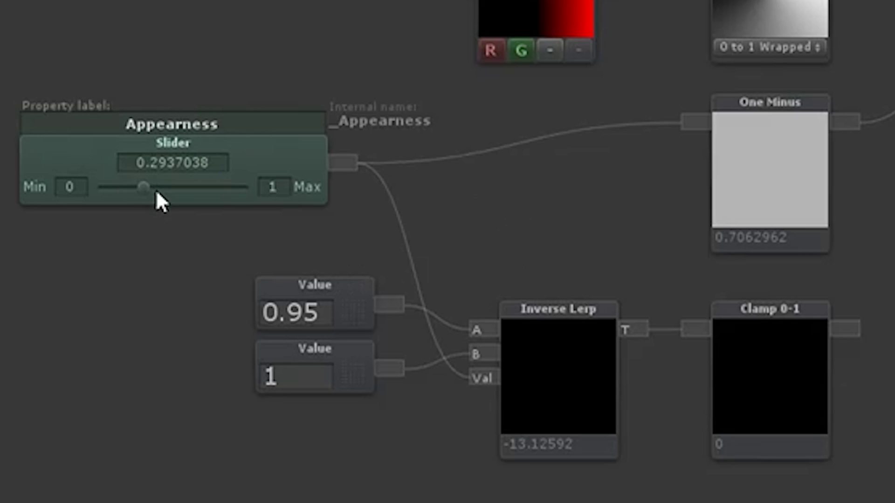
drag(156, 192, 250, 212)
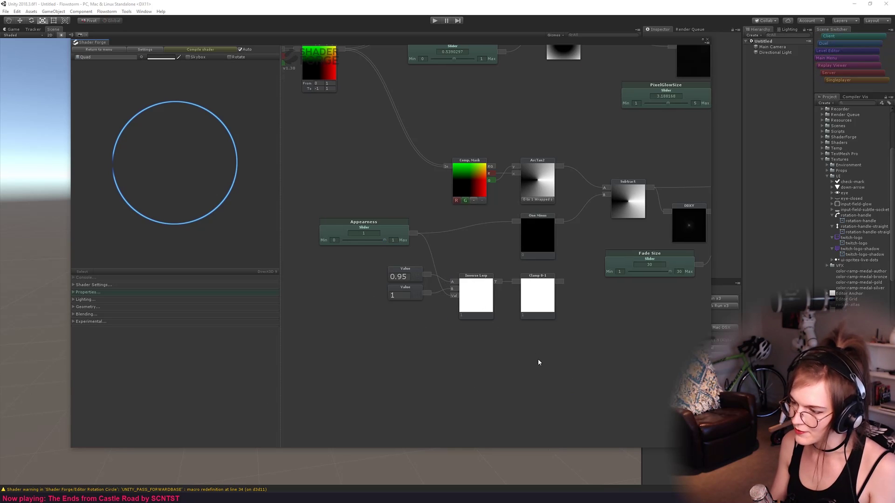
scroll(527, 364, down, 5)
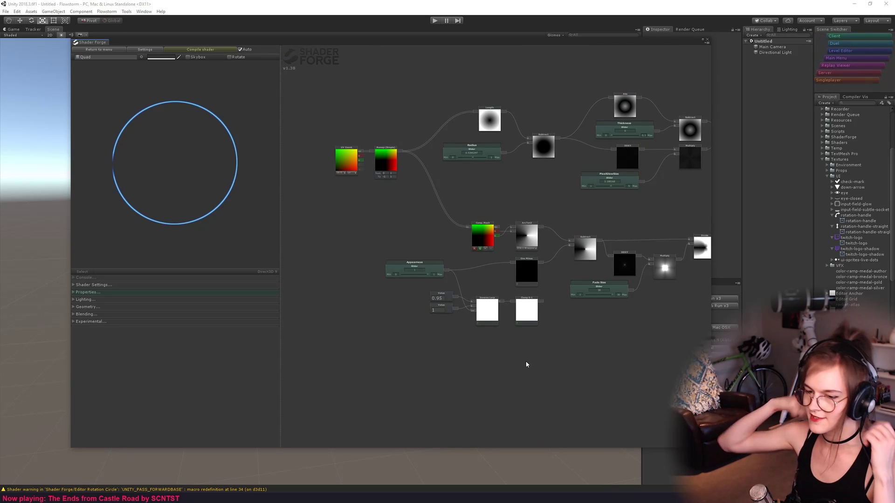
scroll(416, 262, up, 2)
mouse_move(426, 275)
mouse_down()
mouse_move(397, 278)
mouse_move(437, 286)
mouse_up()
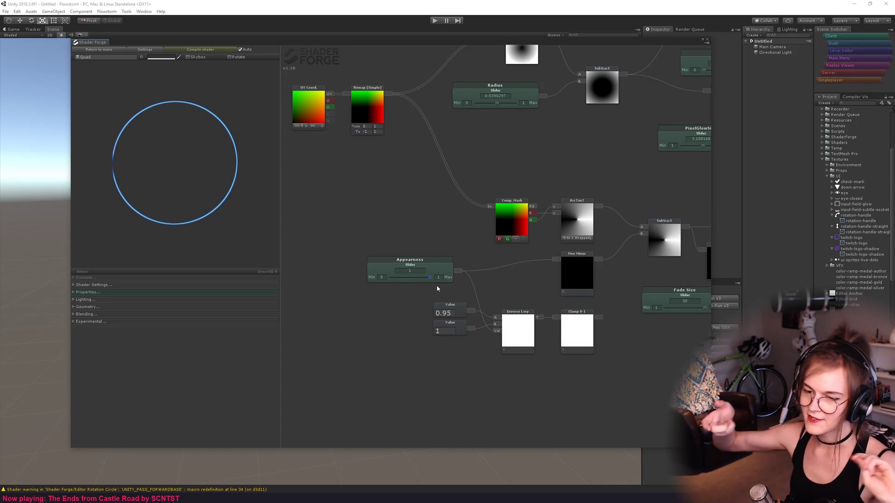
drag(429, 279, 443, 279)
Add a Lerp node below and beyond the angular mask's Clamp 0-1 and feed that clamp into its A input.
scroll(535, 322, down, 8)
middle_drag(671, 364, 476, 360)
scroll(476, 360, up, 2)
scroll(579, 279, up, 4)
middle_drag(410, 189, 562, 210)
middle_drag(427, 261, 537, 196)
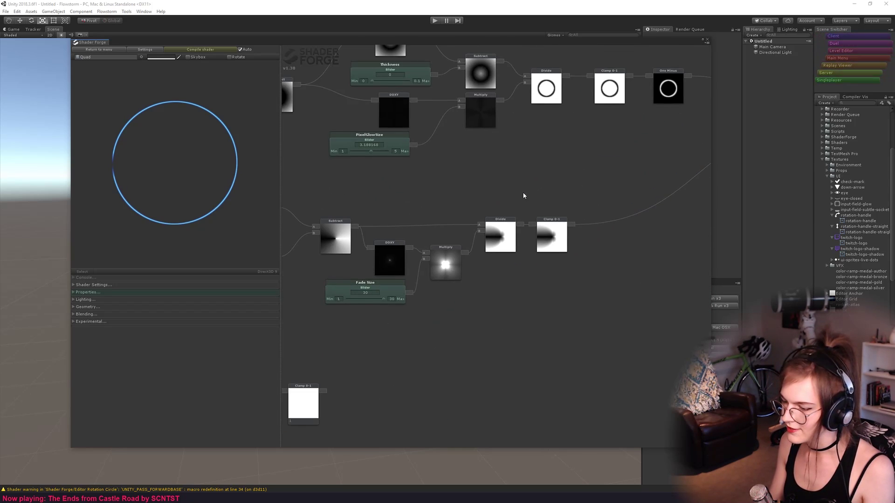
middle_drag(393, 351, 527, 336)
middle_drag(634, 350, 675, 338)
scroll(675, 337, down, 1)
drag(338, 259, 347, 262)
middle_drag(606, 319, 493, 306)
click(578, 203)
scroll(569, 286, up, 2)
middle_drag(563, 281, 552, 284)
key(l)
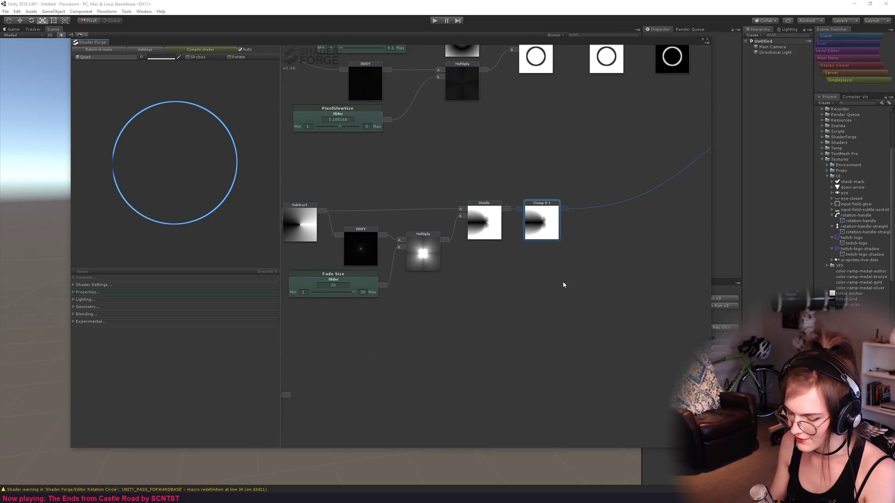
scroll(597, 247, down, 2)
scroll(597, 250, up, 1)
click(598, 250)
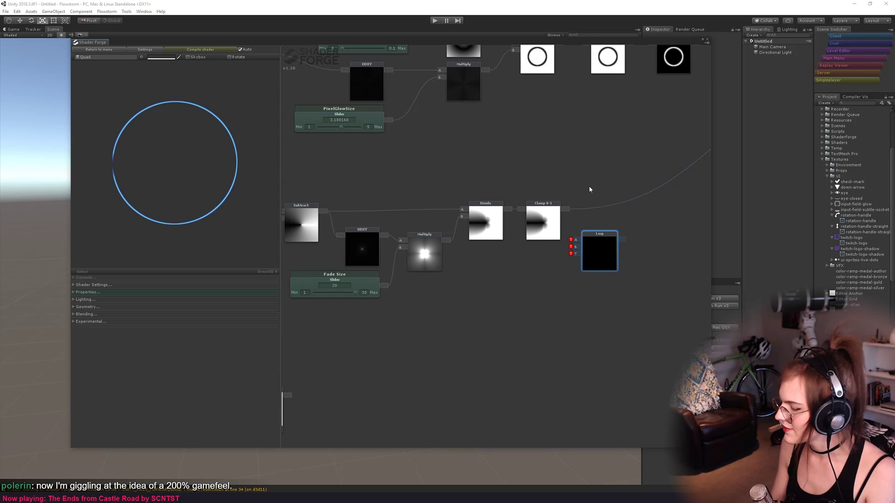
drag(603, 250, 624, 275)
drag(590, 232, 597, 262)
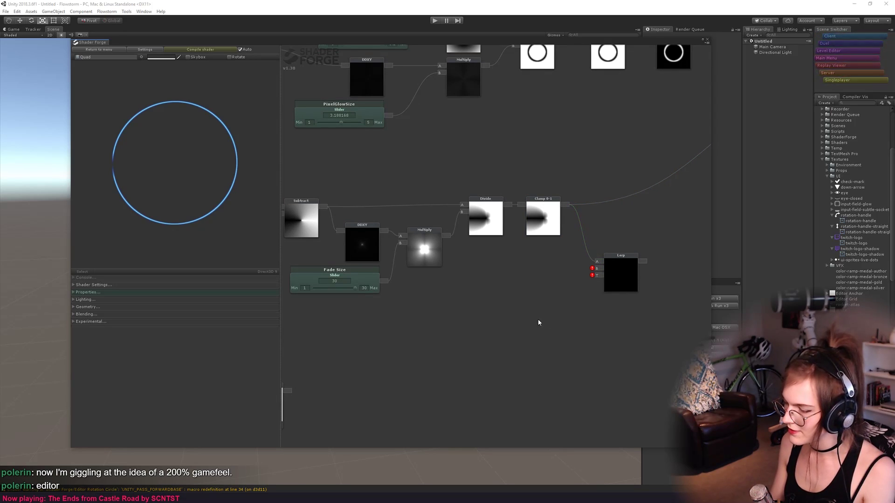
Feed a Value node of 1 into the Lerp's B input and the clamped Inverse Lerp into its T input.
middle_drag(521, 202, 577, 191)
middle_drag(602, 285, 520, 274)
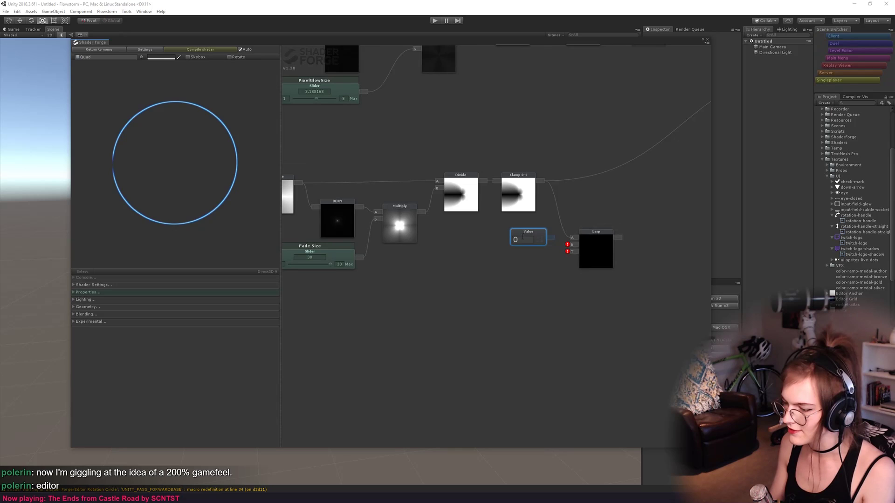
scroll(468, 305, down, 3)
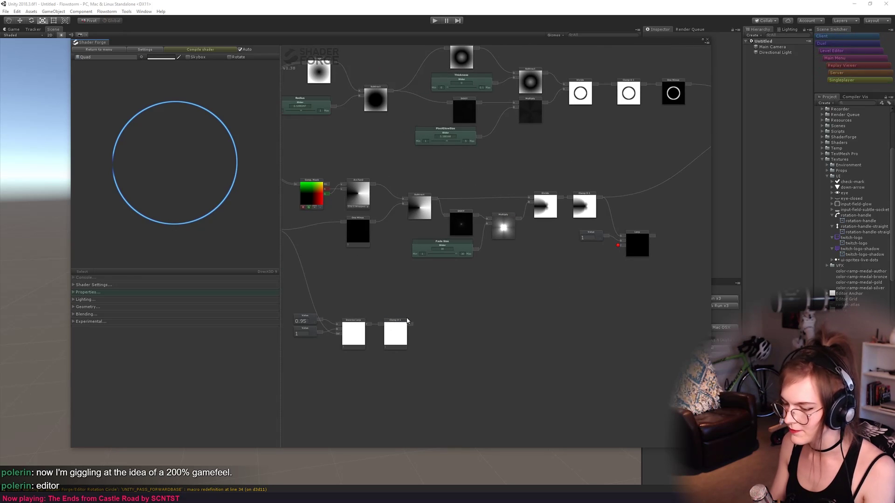
drag(622, 245, 622, 246)
Move the 0.95 and 1 values, Inverse Lerp and its Clamp 0-1 together to just below Fade Size.
middle_drag(500, 363, 586, 361)
drag(566, 353, 347, 296)
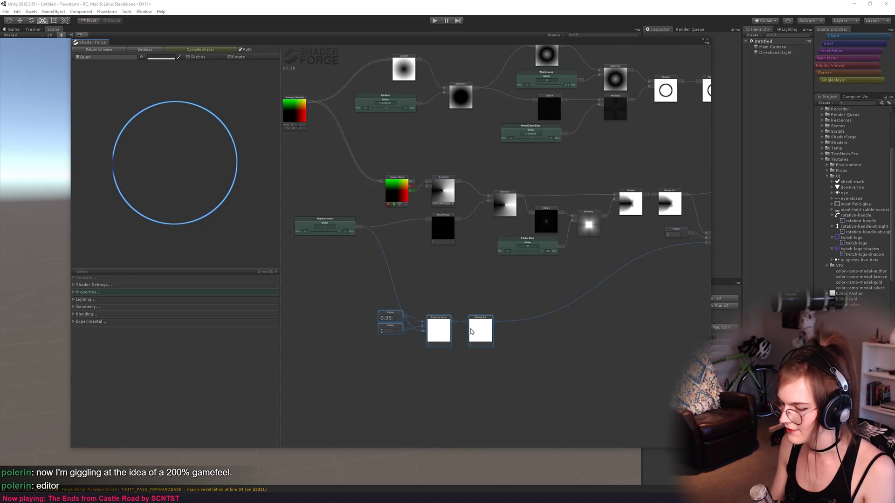
drag(480, 331, 557, 294)
Connect the Lerp's output onward into the ring's mask chain in place of the angular Clamp 0-1.
middle_drag(694, 349, 412, 415)
scroll(443, 312, up, 4)
drag(454, 301, 627, 168)
Vary Appearness near 1 to check how the ring's faded ends close up in the preview.
middle_drag(358, 411, 717, 335)
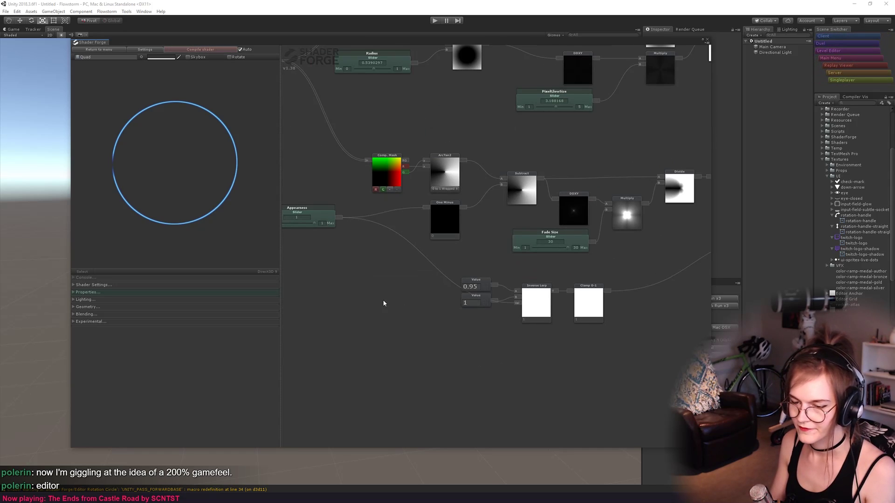
middle_drag(382, 300, 562, 367)
scroll(562, 368, up, 3)
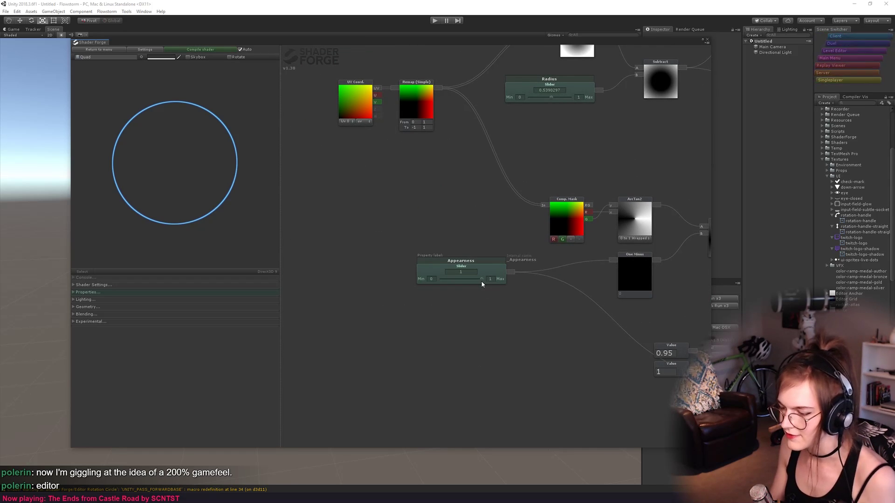
drag(481, 279, 478, 281)
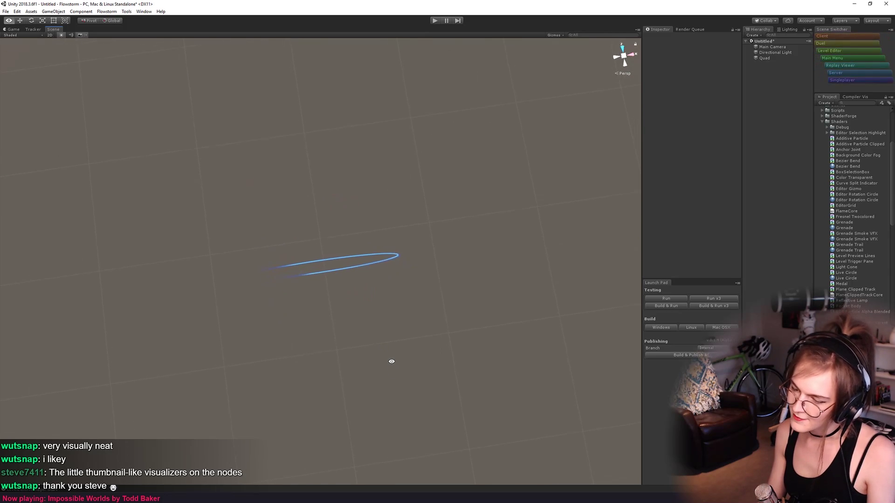
Examine the ring on the quad in the Scene view from different angles and distances, checking its line thickness and faded ends.
alt+drag(391, 361, 381, 273)
alt+right_drag(415, 266, 325, 151)
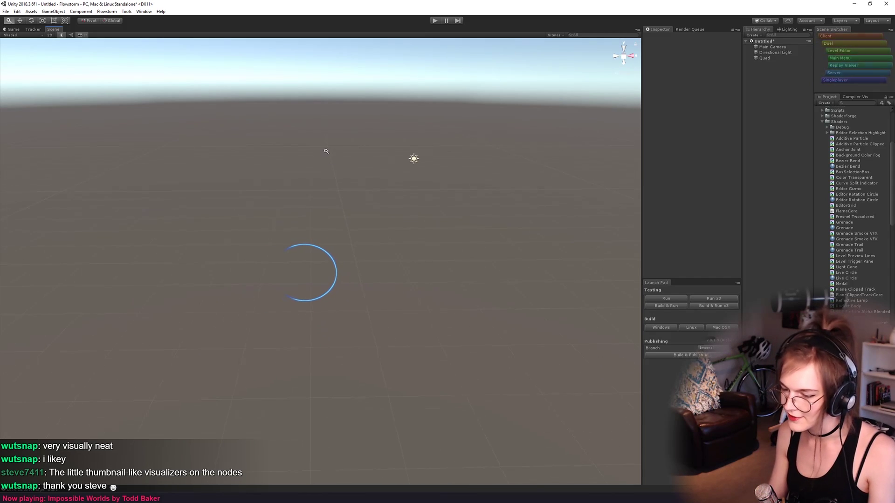
alt+right_drag(361, 418, 336, 270)
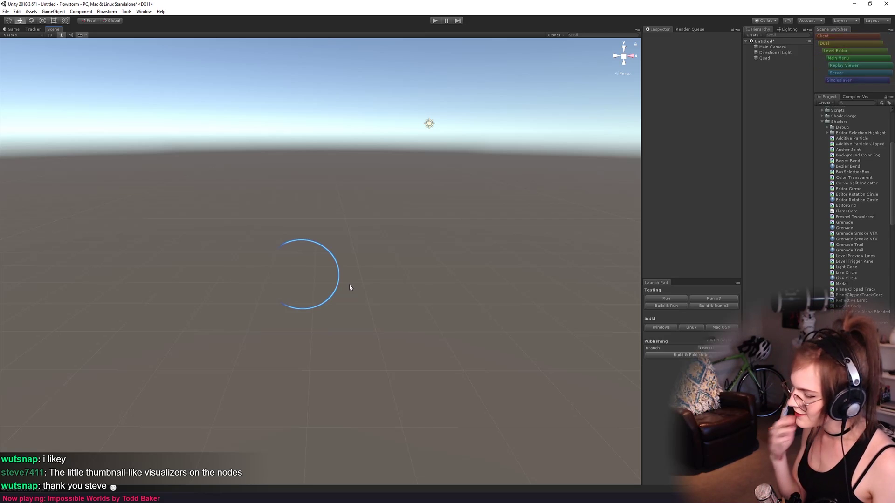
alt+right_drag(357, 297, 318, 129)
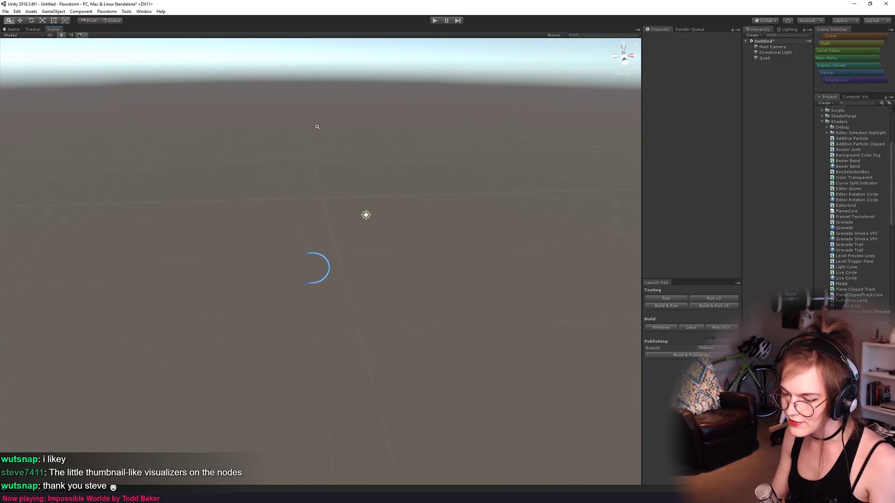
alt+drag(355, 341, 338, 260)
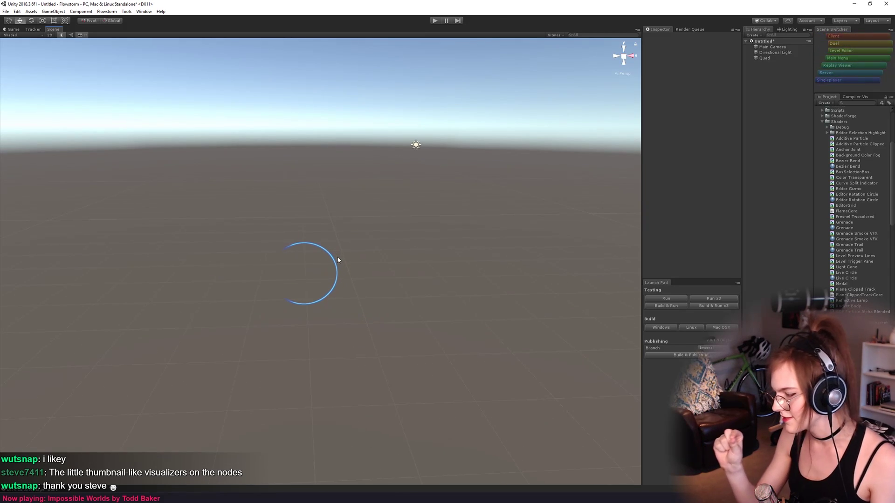
alt+drag(338, 259, 343, 334)
alt+drag(350, 234, 365, 316)
alt+right_drag(365, 315, 391, 329)
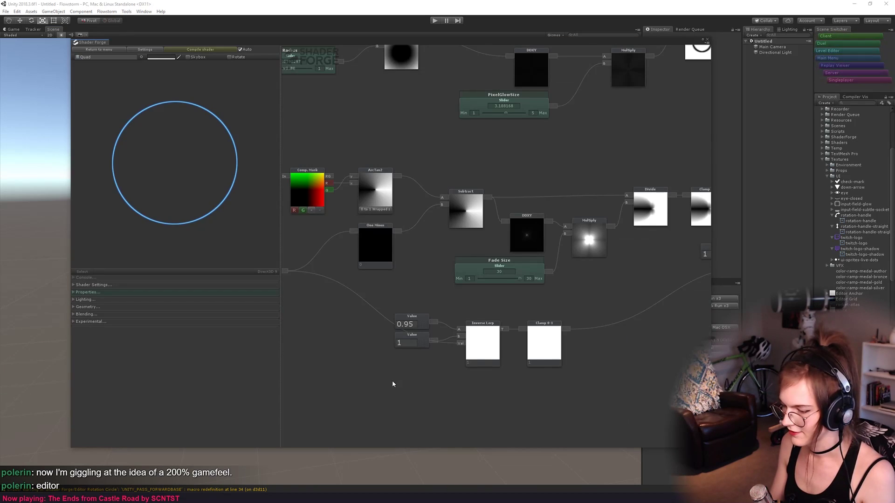
drag(392, 380, 419, 382)
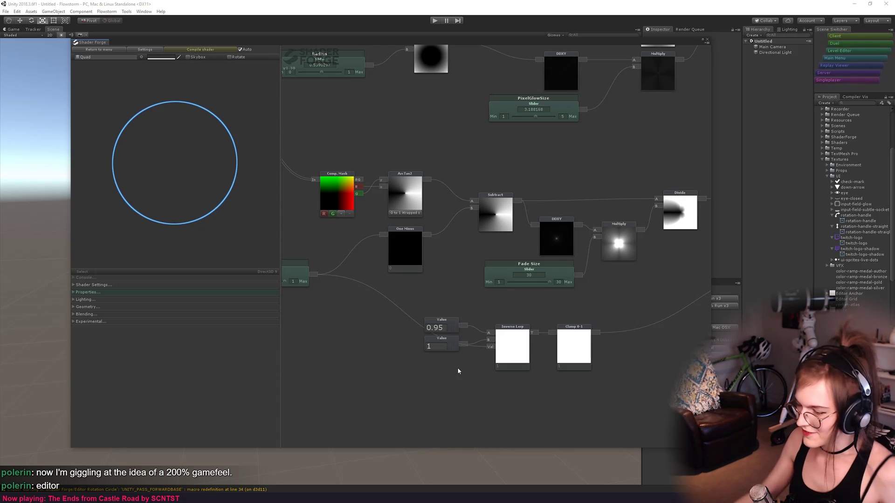
Nudge the 0.95, 1, Inverse Lerp and Clamp 0-1 group, and move the Appearness slider down toward its level.
drag(356, 282, 367, 309)
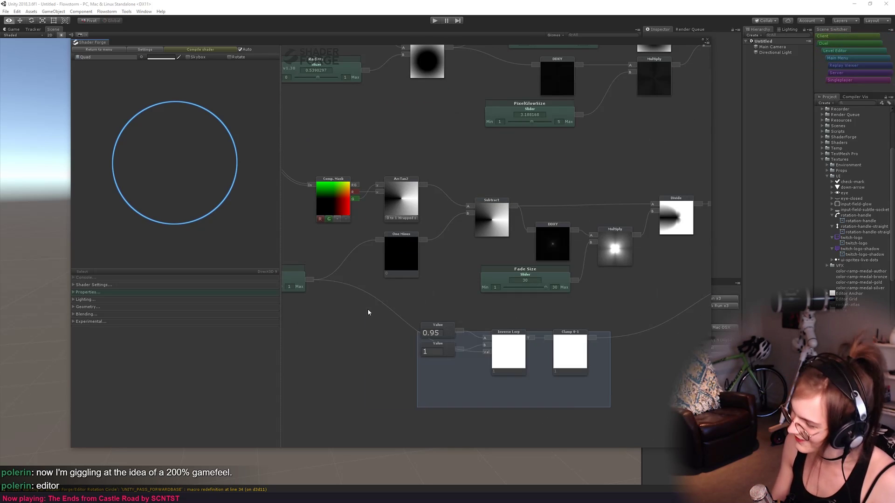
drag(573, 360, 555, 338)
drag(312, 327, 396, 341)
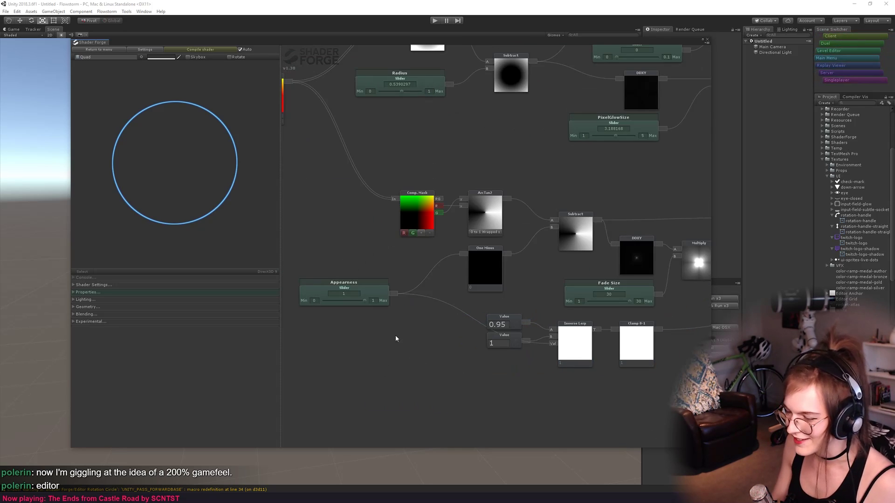
drag(376, 293, 392, 325)
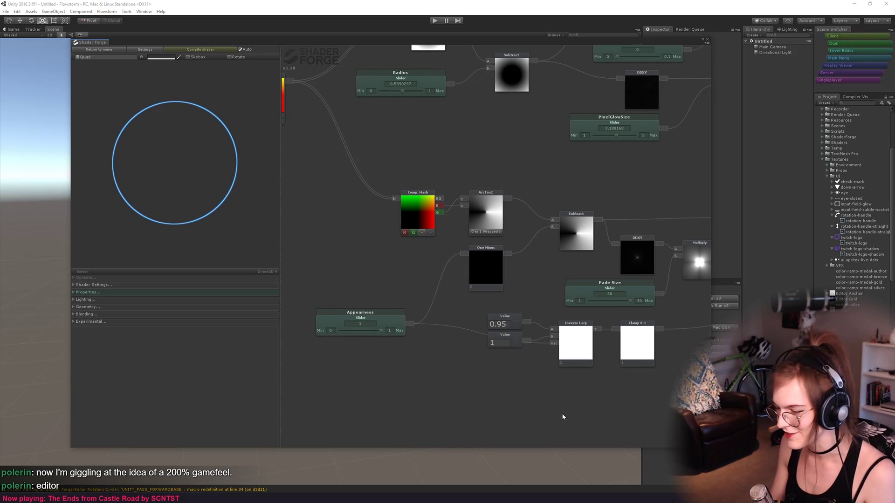
Examine the node graph from Fade Size through the Lerp to the Multiply that combines the ring and reveal masks.
middle_drag(692, 404, 444, 375)
scroll(445, 376, down, 1)
scroll(535, 375, down, 4)
middle_drag(606, 369, 483, 381)
scroll(547, 382, up, 4)
middle_drag(548, 383, 571, 433)
scroll(596, 295, down, 5)
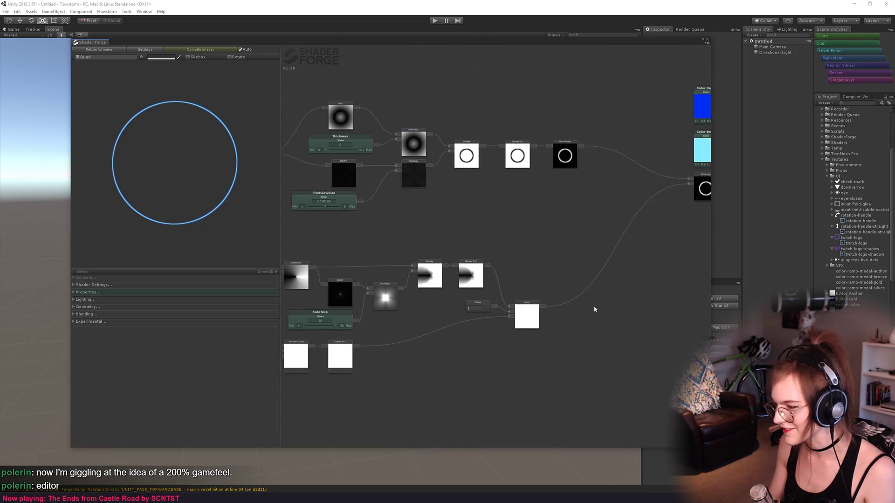
scroll(666, 294, up, 6)
middle_drag(666, 295, 572, 363)
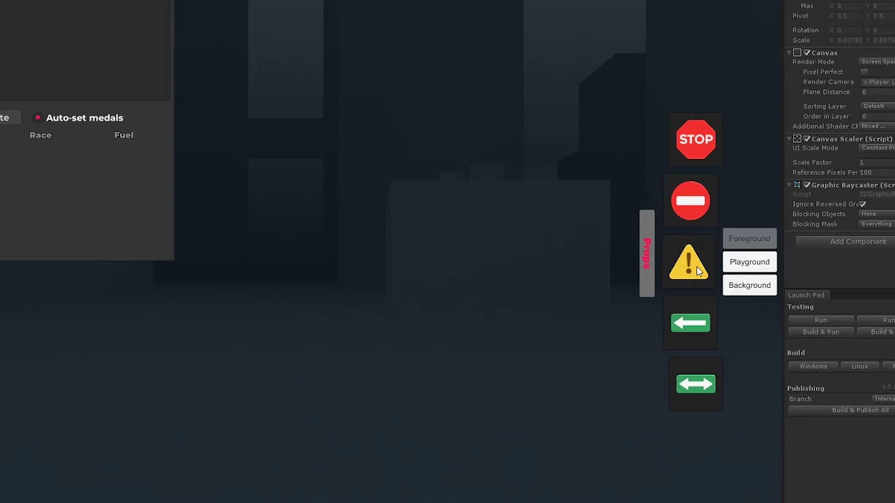
Switch to the running level editor, place two yellow warning signs in the level and select both.
click(496, 156)
click(342, 281)
shift+click(490, 167)
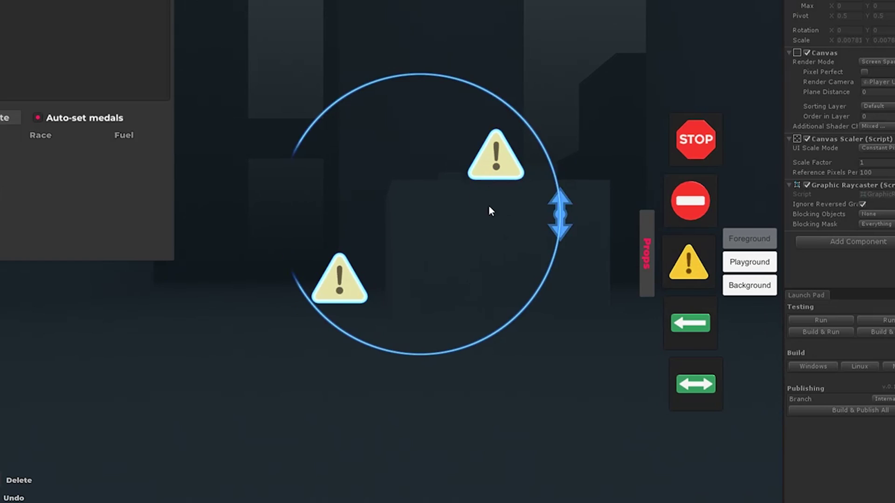
Rotate the two selected warning signs together around their shared centre with the blue ring handle.
key(w)
drag(546, 297, 509, 449)
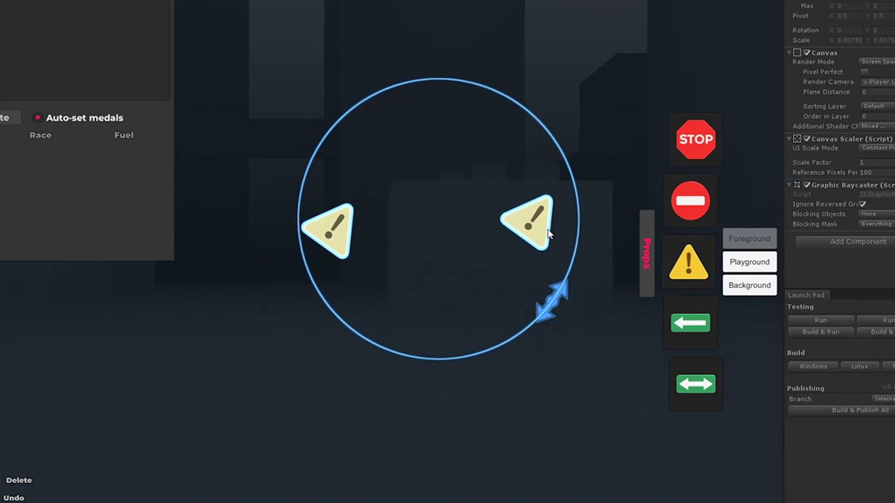
drag(462, 381, 453, 382)
drag(475, 444, 485, 314)
drag(396, 290, 437, 73)
Clear the selection and reselect both warning signs to check how the rotation ring appears.
click(597, 331)
click(452, 101)
click(345, 291)
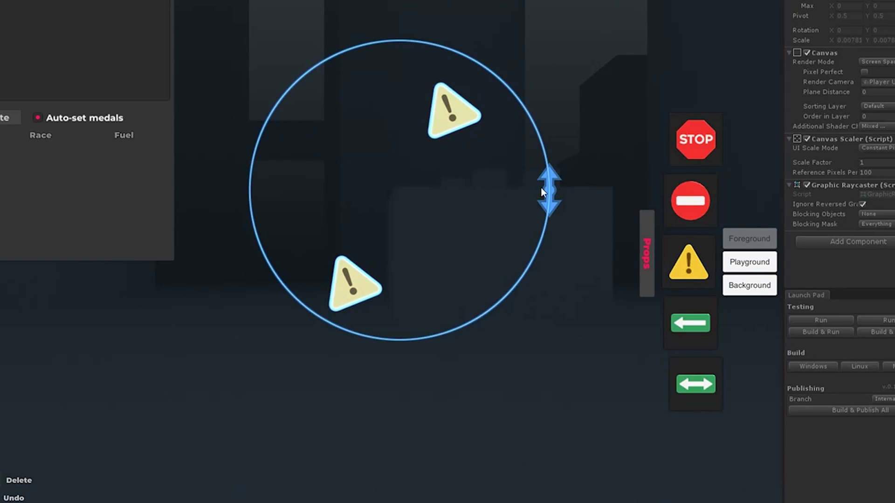